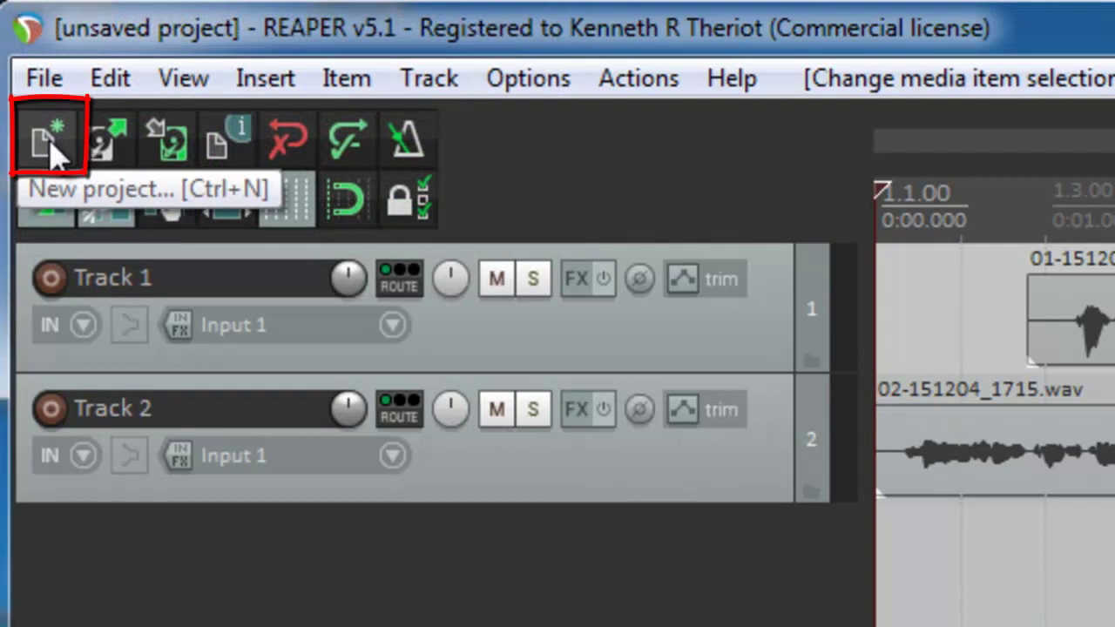
left_click(48, 80)
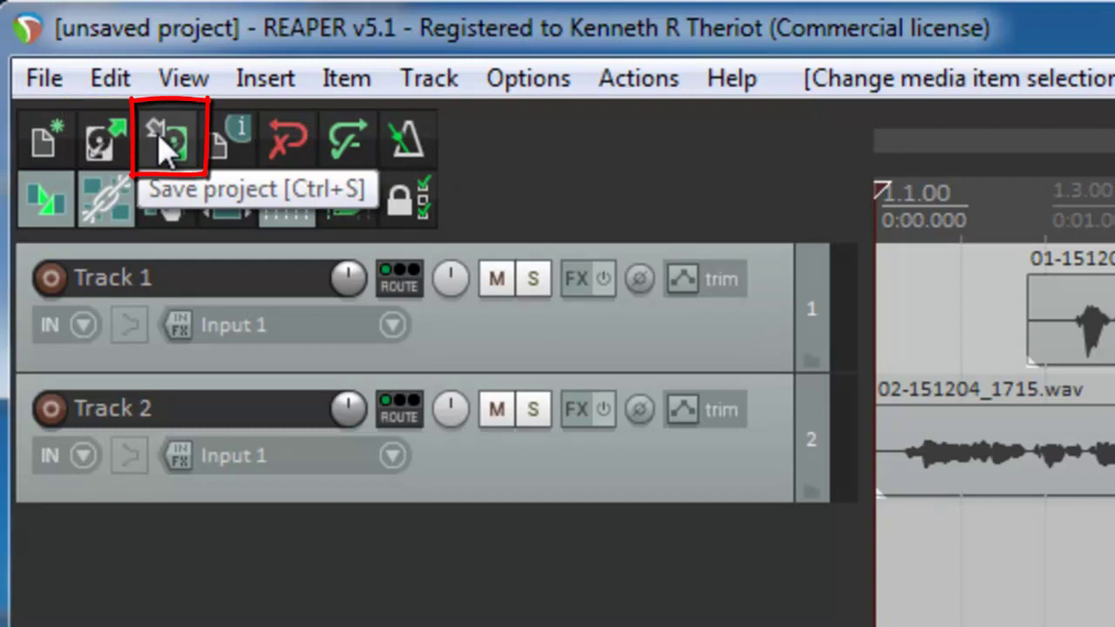
left_click(33, 80)
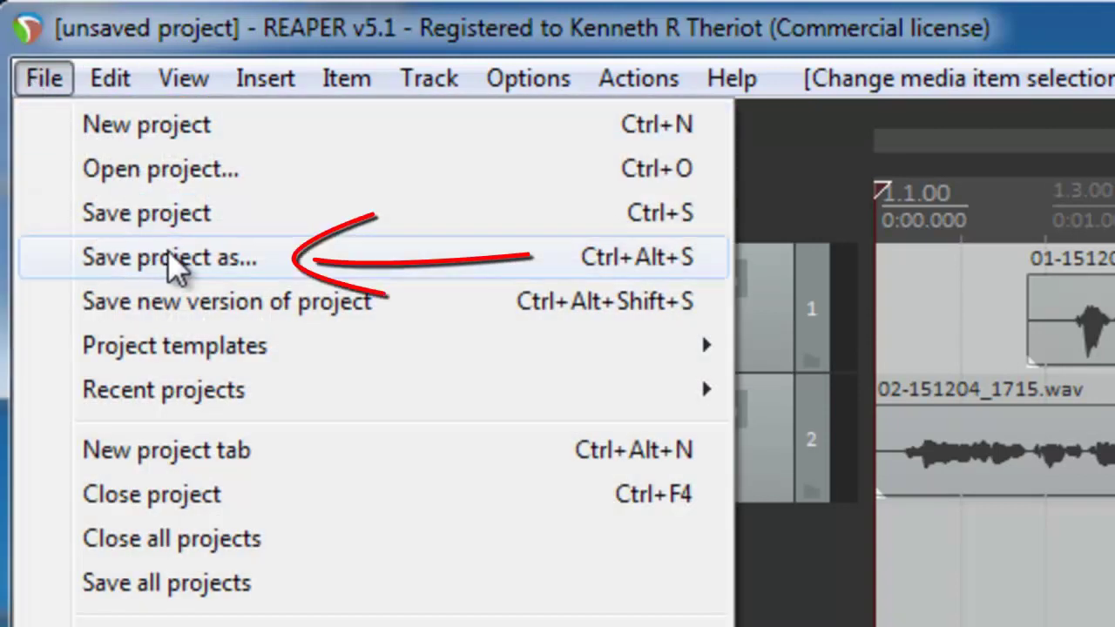
left_click(937, 30)
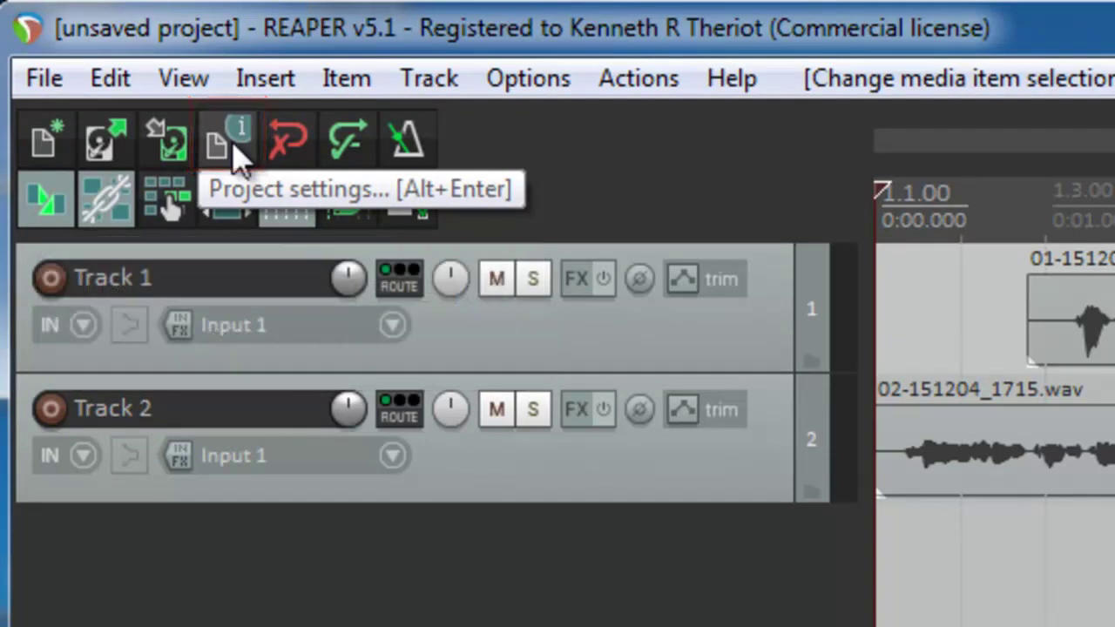
Open the project settings and review the Media, Video and Advanced options
left_click(231, 144)
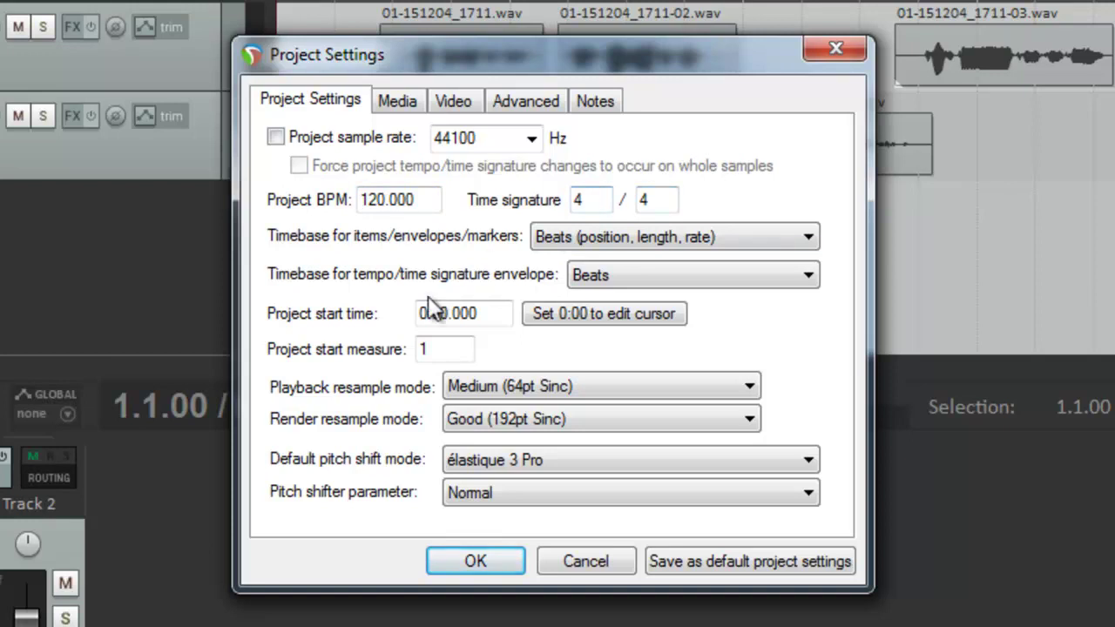
left_click(404, 102)
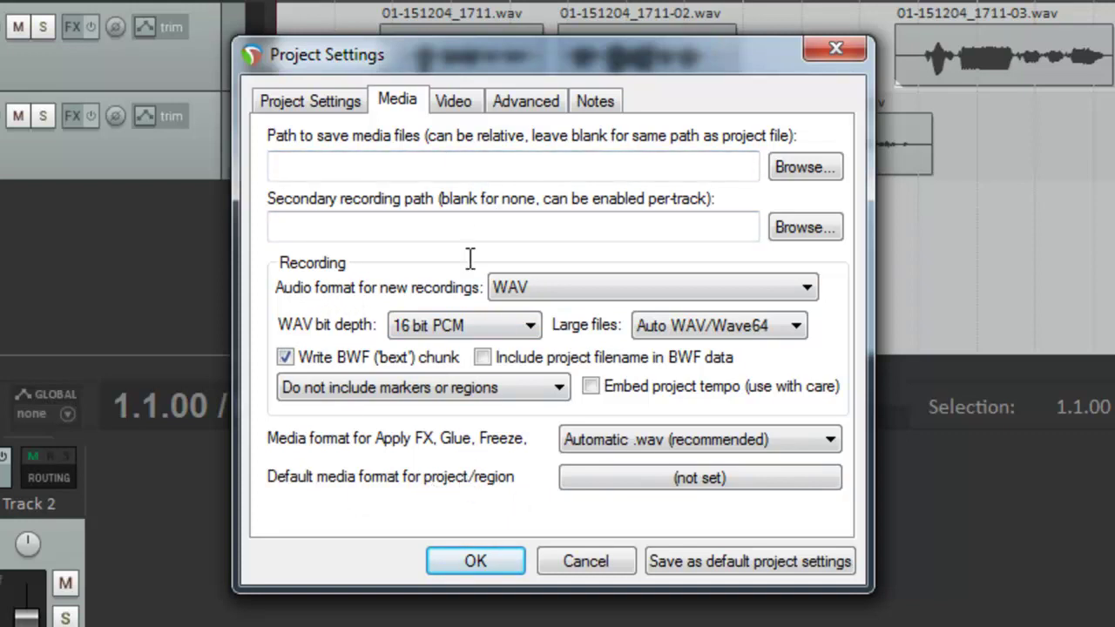
left_click(463, 105)
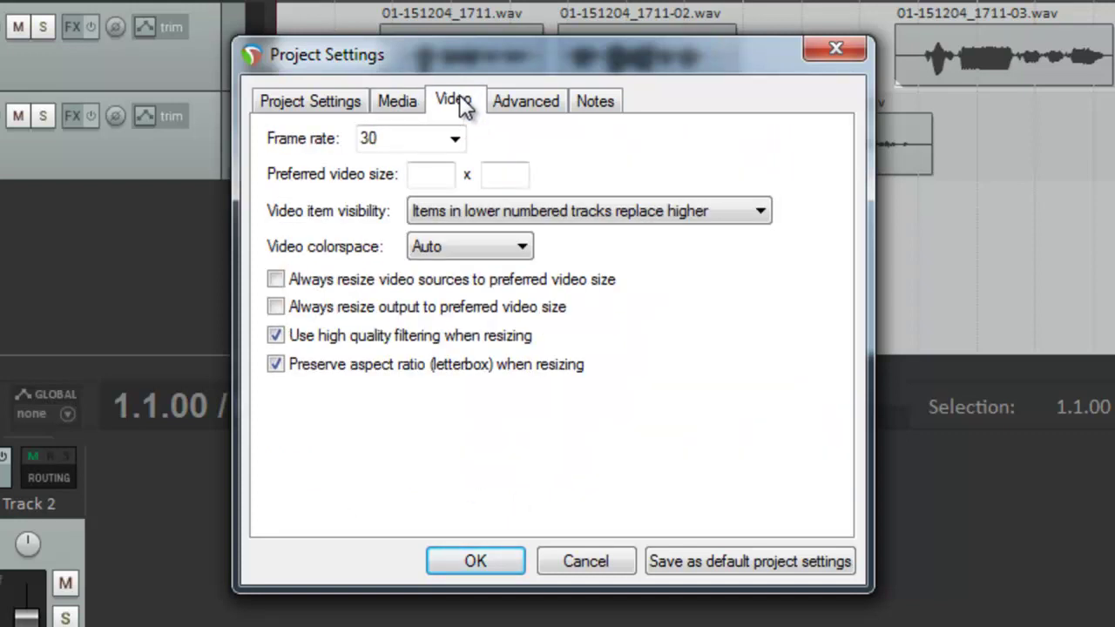
left_click(522, 103)
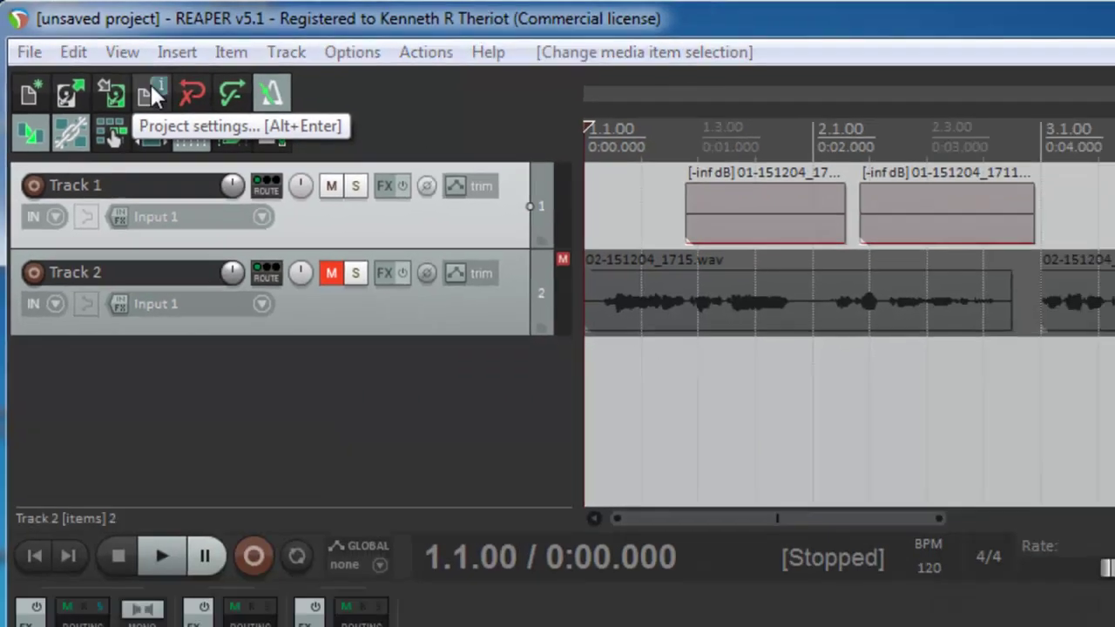
Leave the project settings unchanged and play the opening measures with the metronome on
left_click(184, 114)
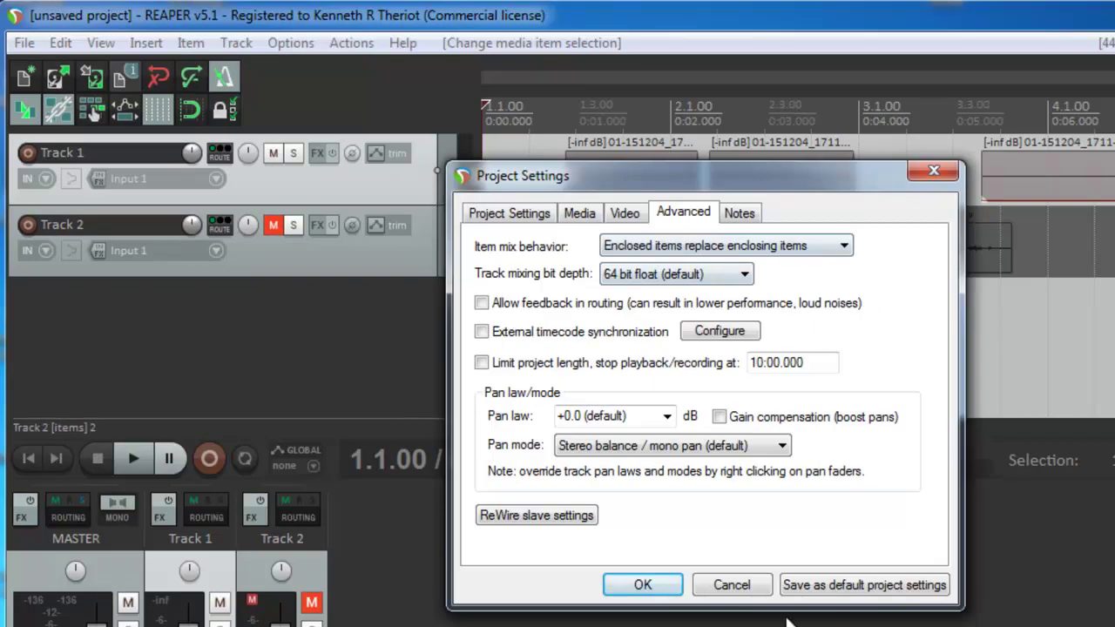
left_click(732, 584)
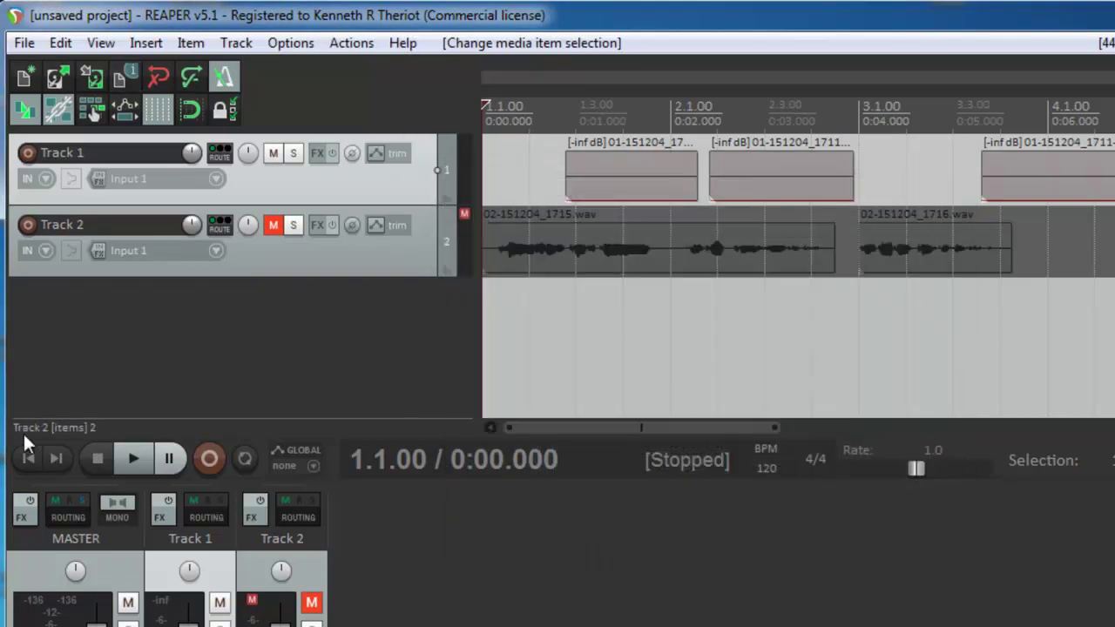
key("space")
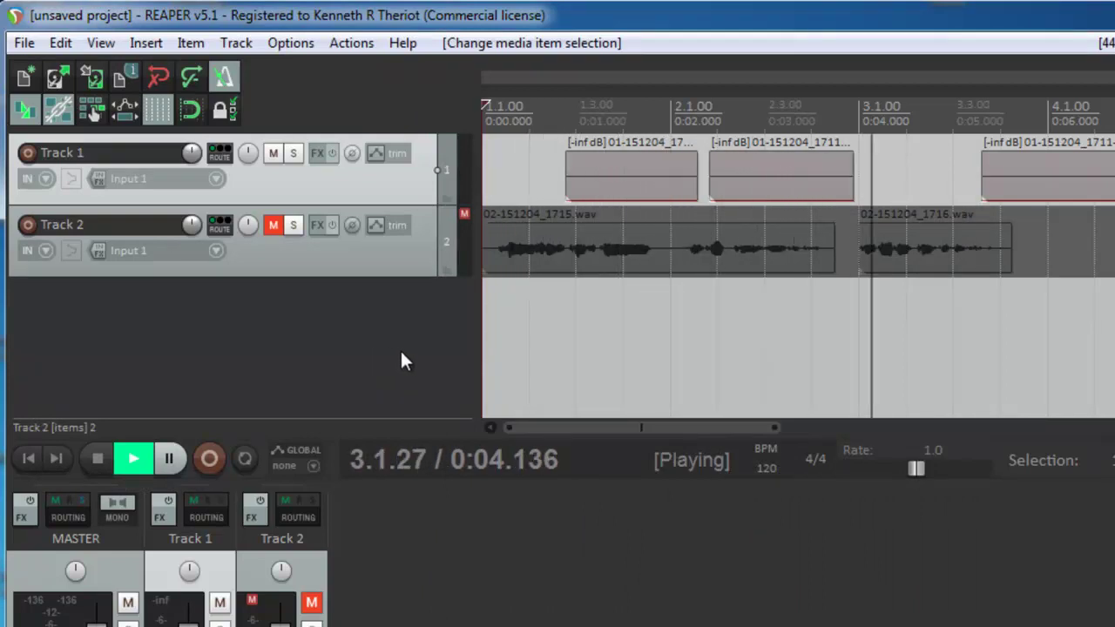
key("space")
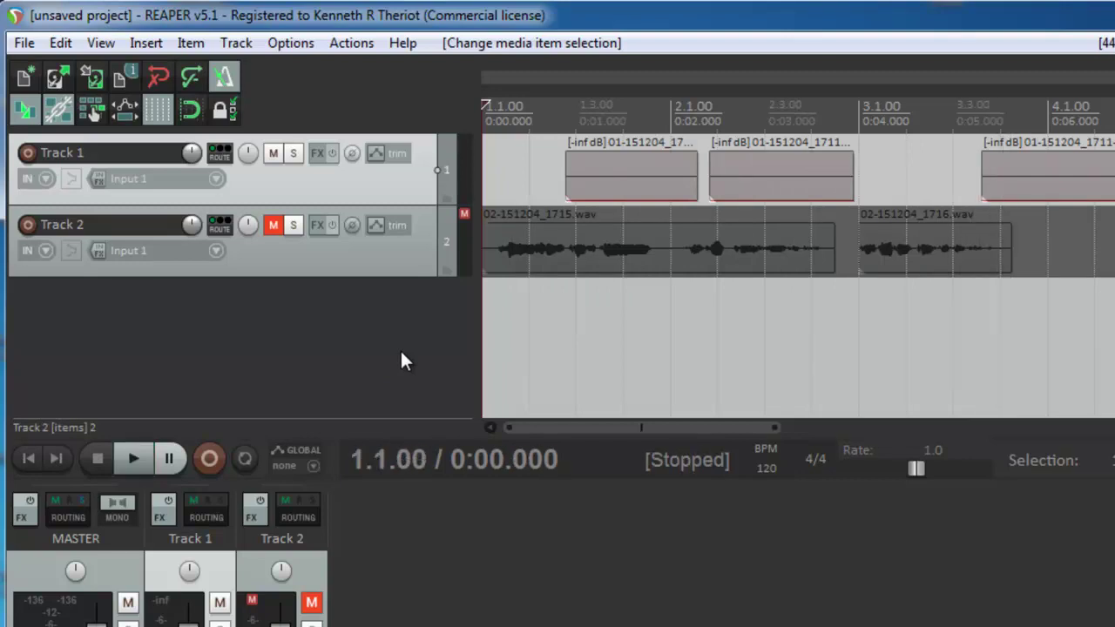
Set the project time signature to 3/4 and the tempo to 220 BPM, and play back the opening measures
key("alt+Return")
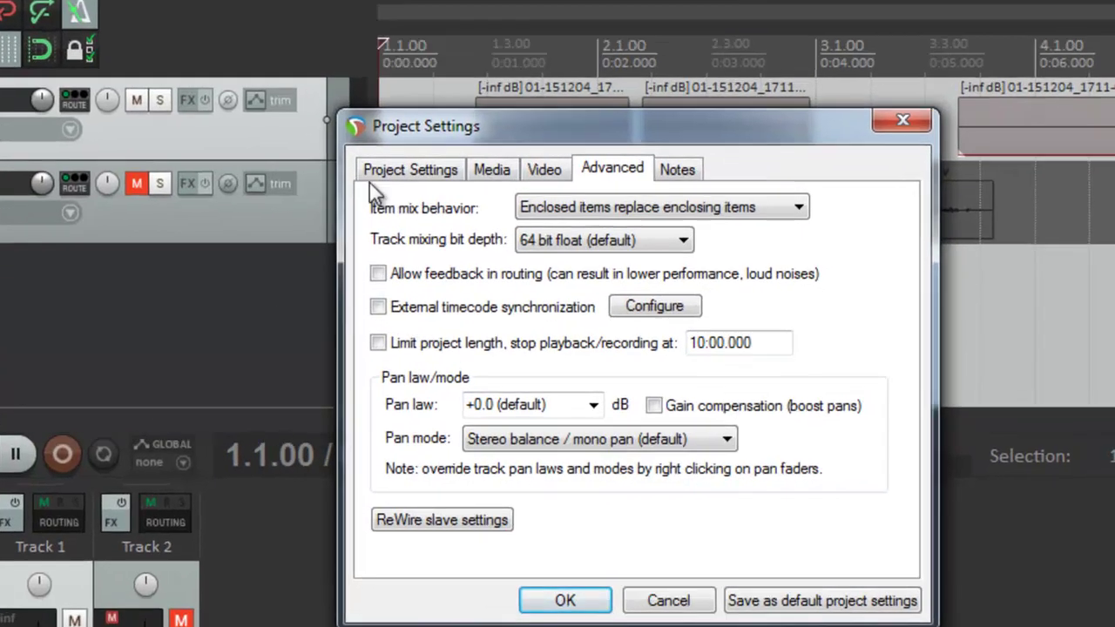
left_click(492, 214)
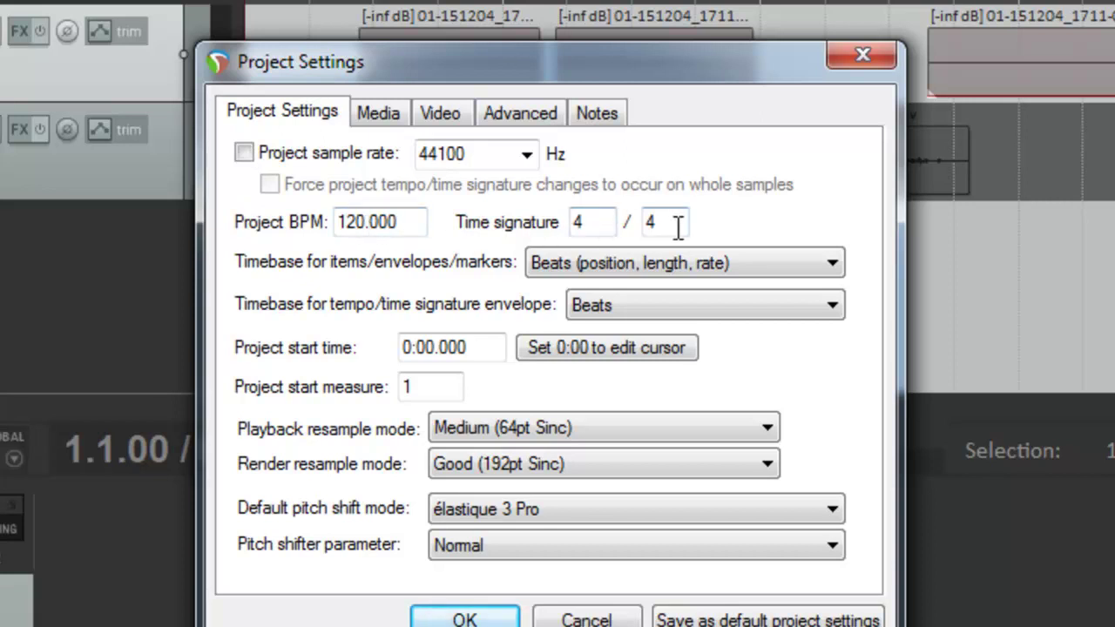
double_click(580, 222)
type("3")
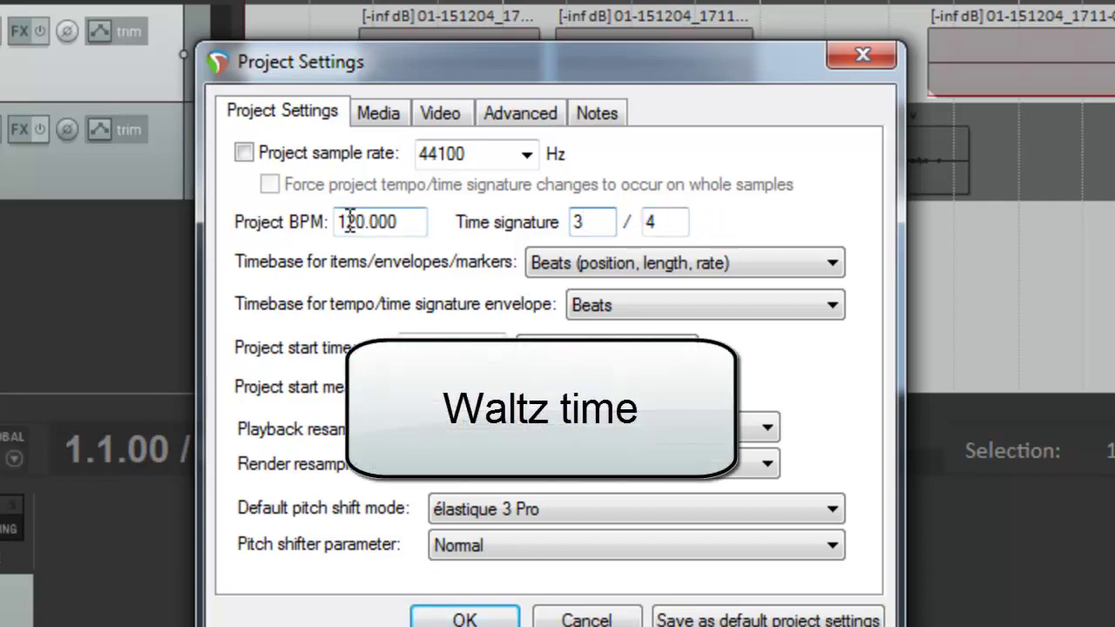
left_click_drag(348, 222, 294, 221)
type("2")
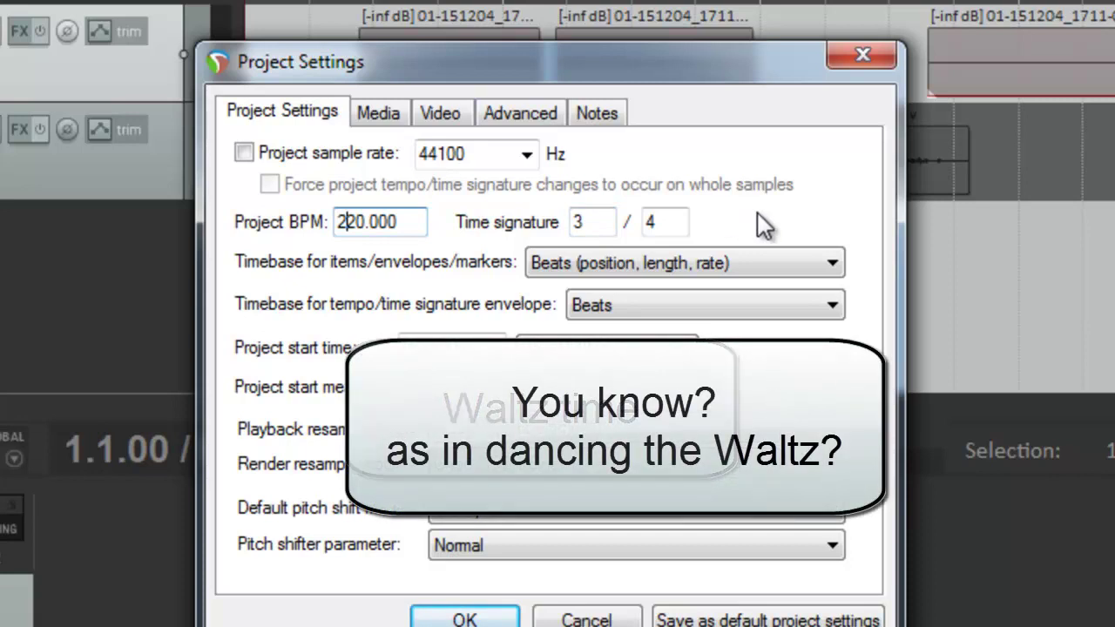
left_click(471, 619)
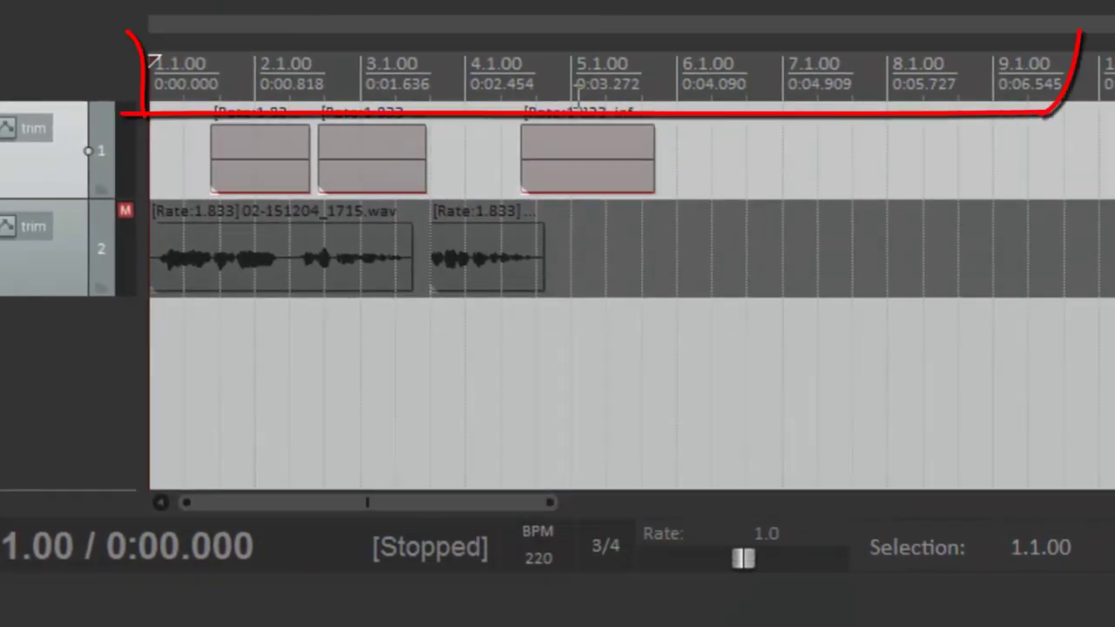
key("space")
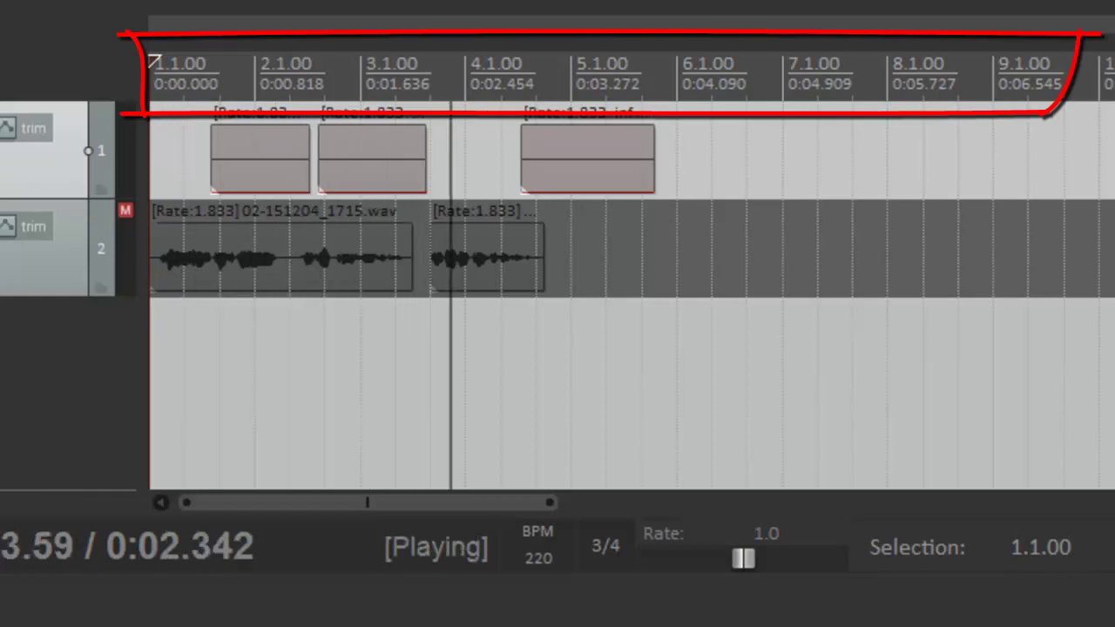
key("space")
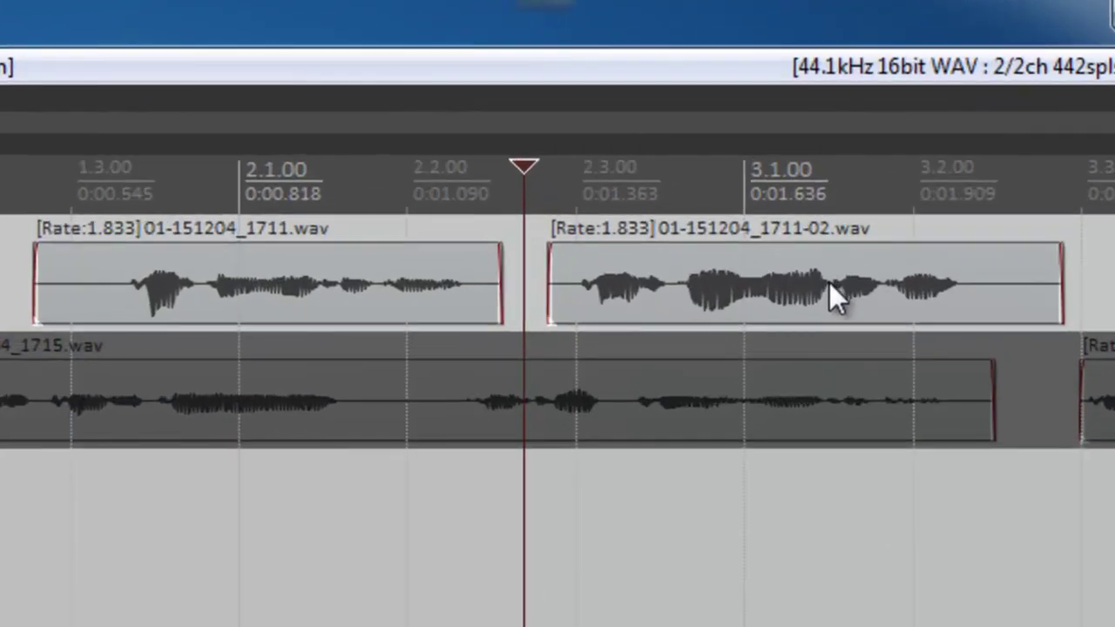
Move the clip 01-151204_1711-02.wav earlier so it crossfades with the end of 01-151204_1711.wav, and play the overlap
left_click(825, 207)
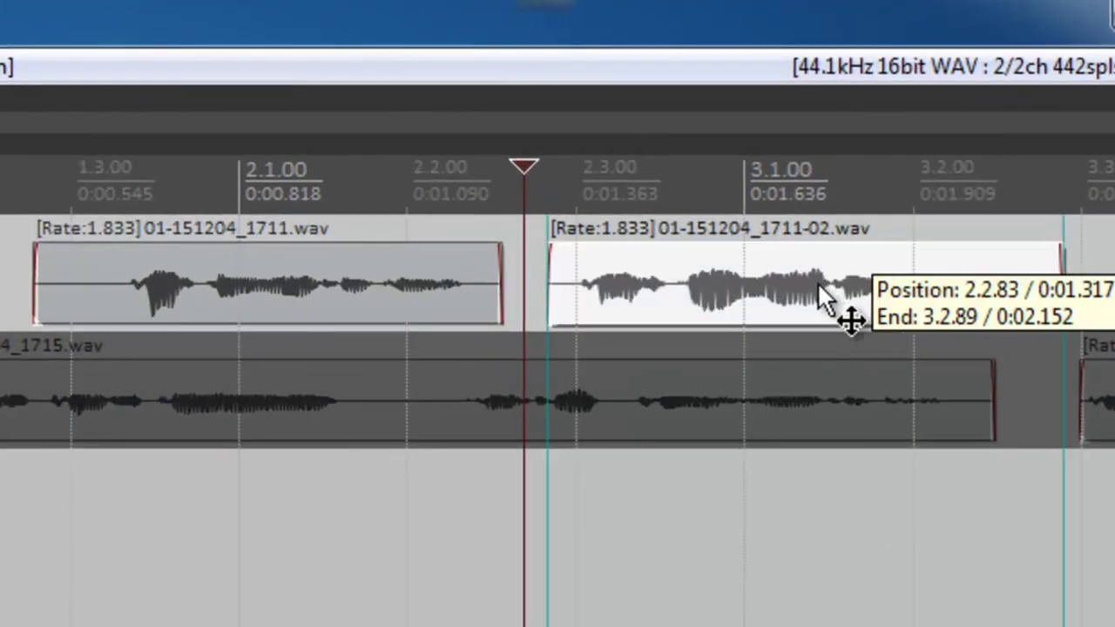
left_click_drag(816, 284, 738, 283)
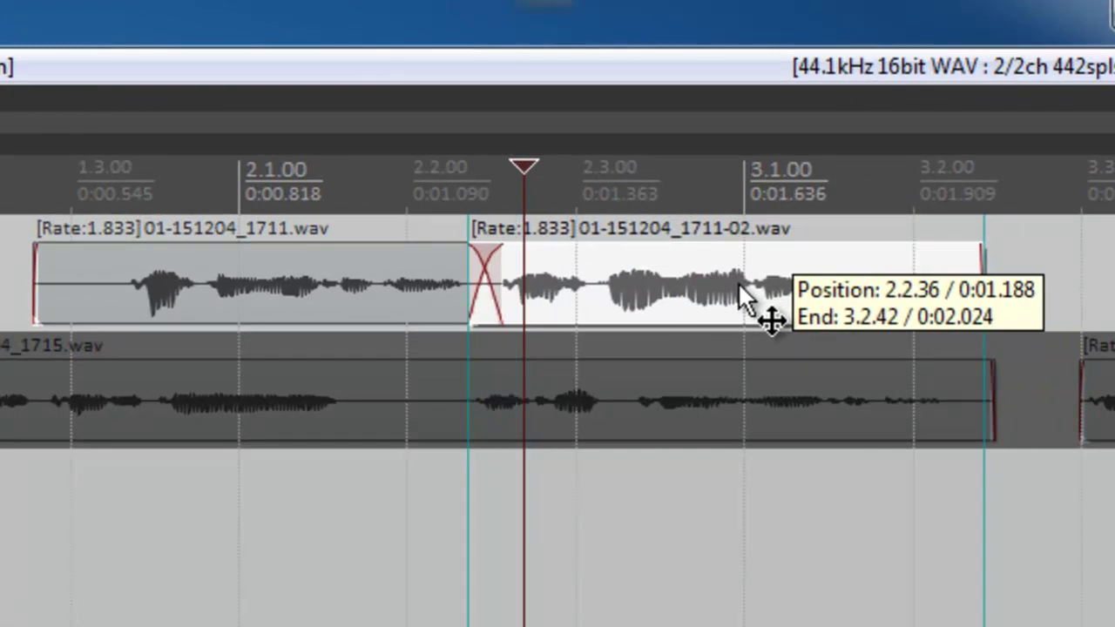
scroll(540, 258, "up", 5)
scroll(540, 259, "down", 5)
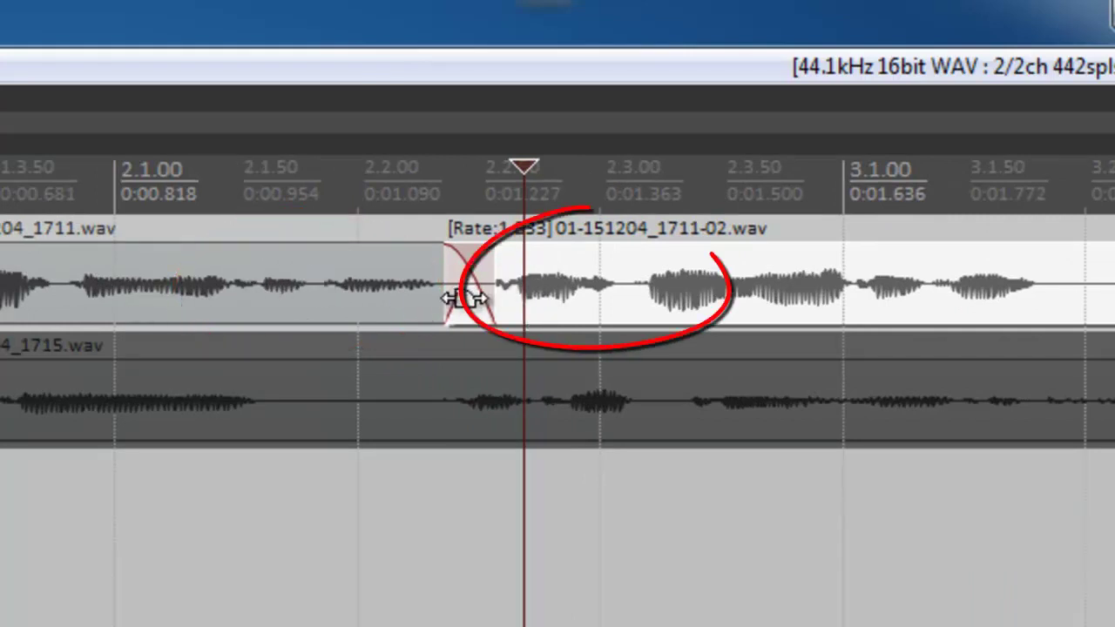
key("ctrl+z")
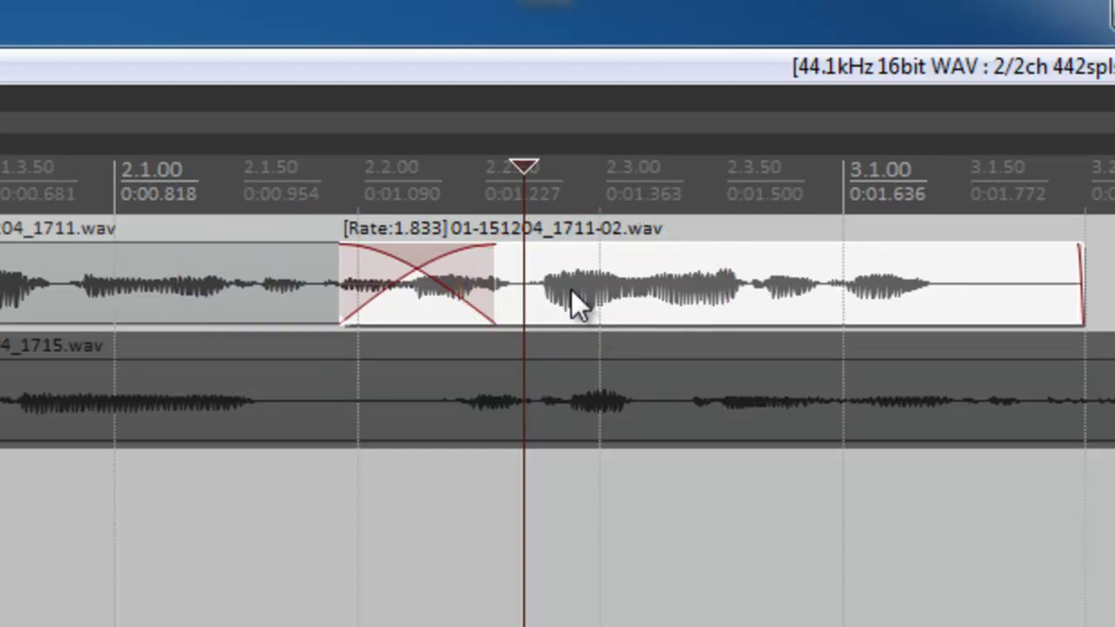
key("space")
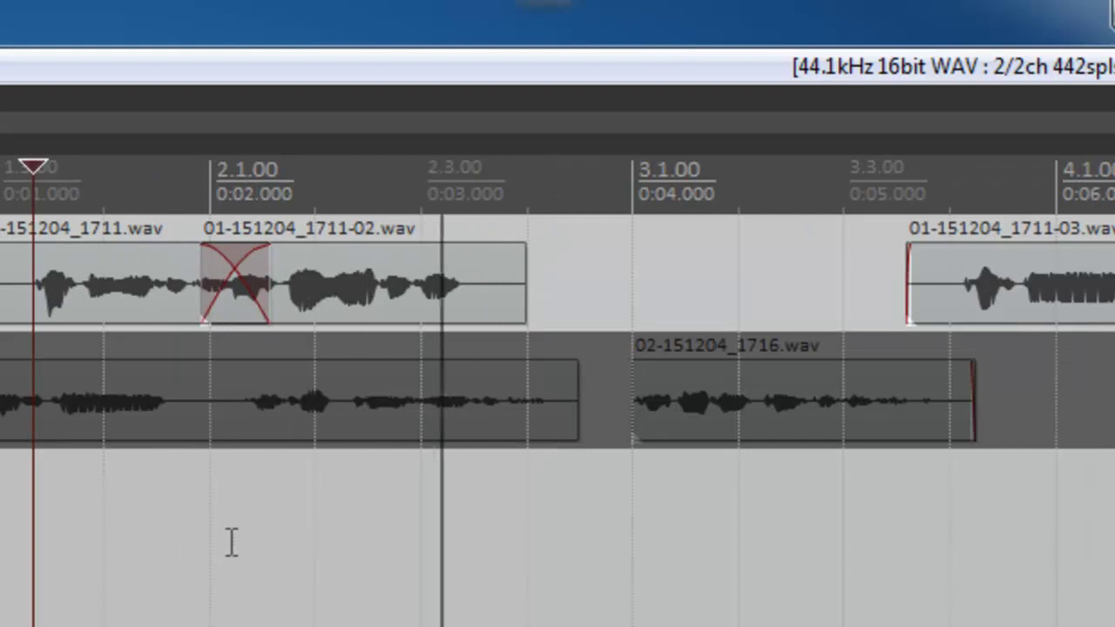
key("space")
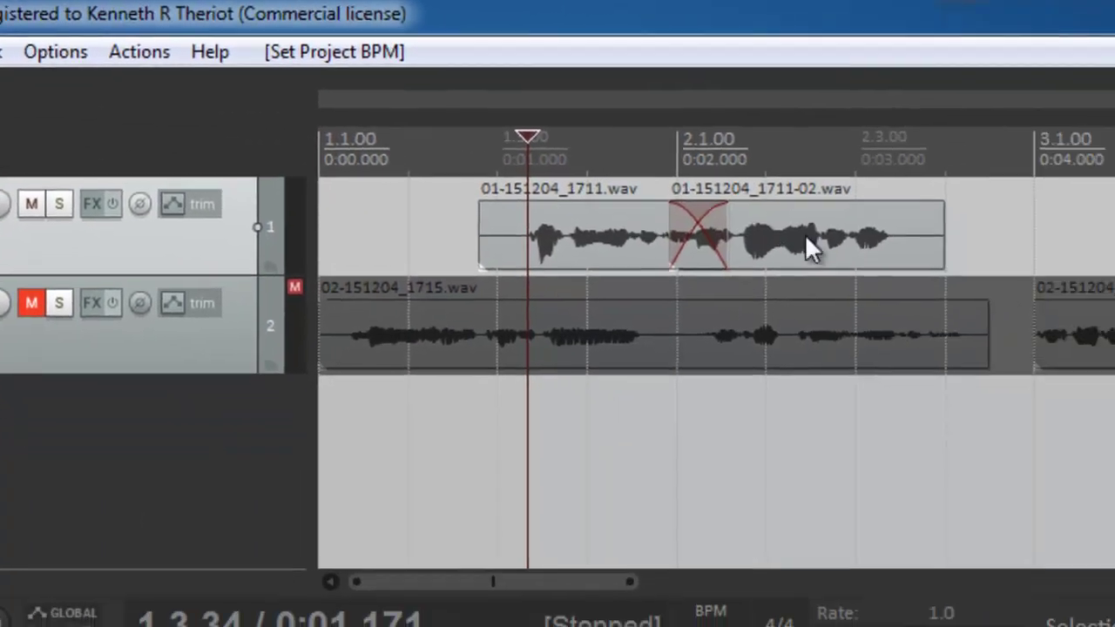
Move 01-151204_1711-02.wav clear of the first Track 1 clip and shorten the first clip's fade-out
left_click_drag(809, 242, 909, 243)
left_click_drag(659, 242, 716, 241)
left_click_drag(808, 241, 765, 254)
left_click(865, 254)
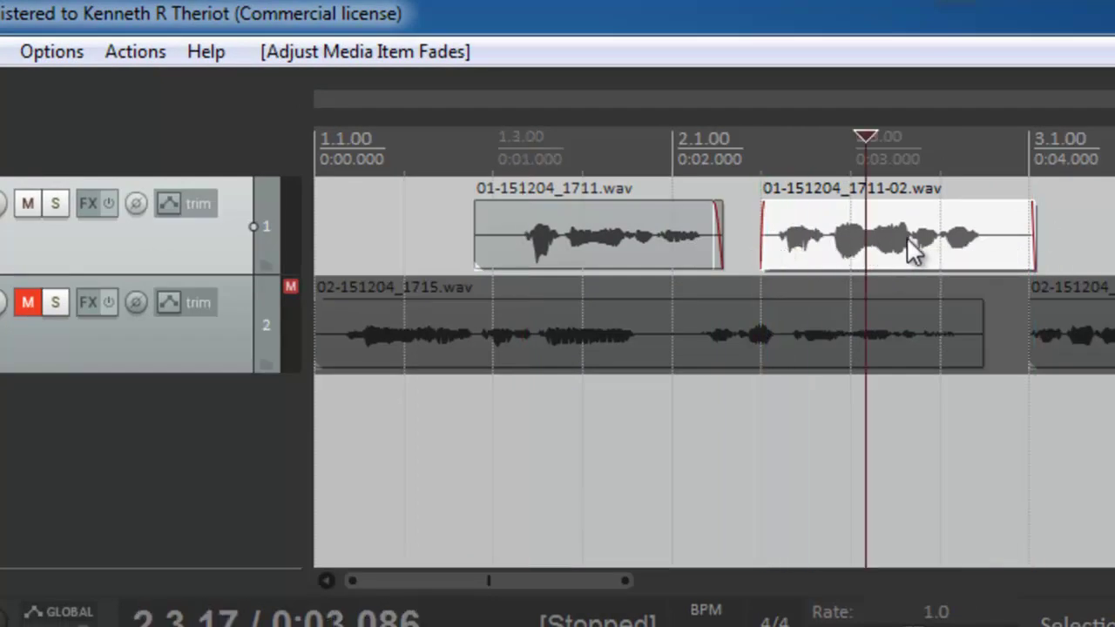
Overlap 01-151204_1711-02.wav onto the second half of the first clip with auto-crossfade off, and play the overlapping section
left_click_drag(927, 252, 794, 277)
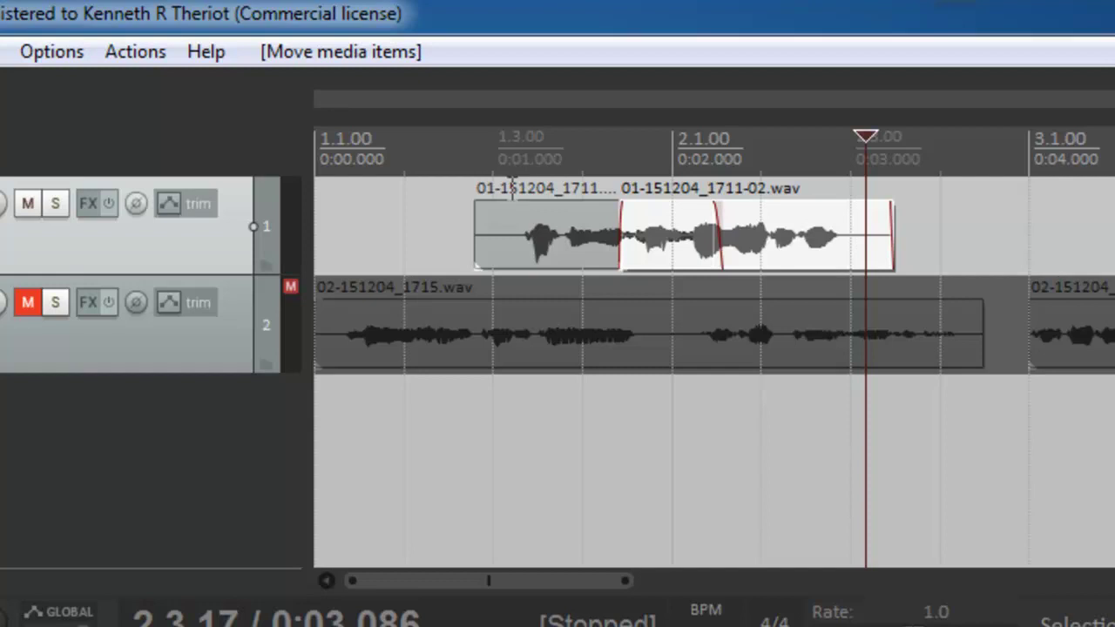
left_click(512, 186)
key("space")
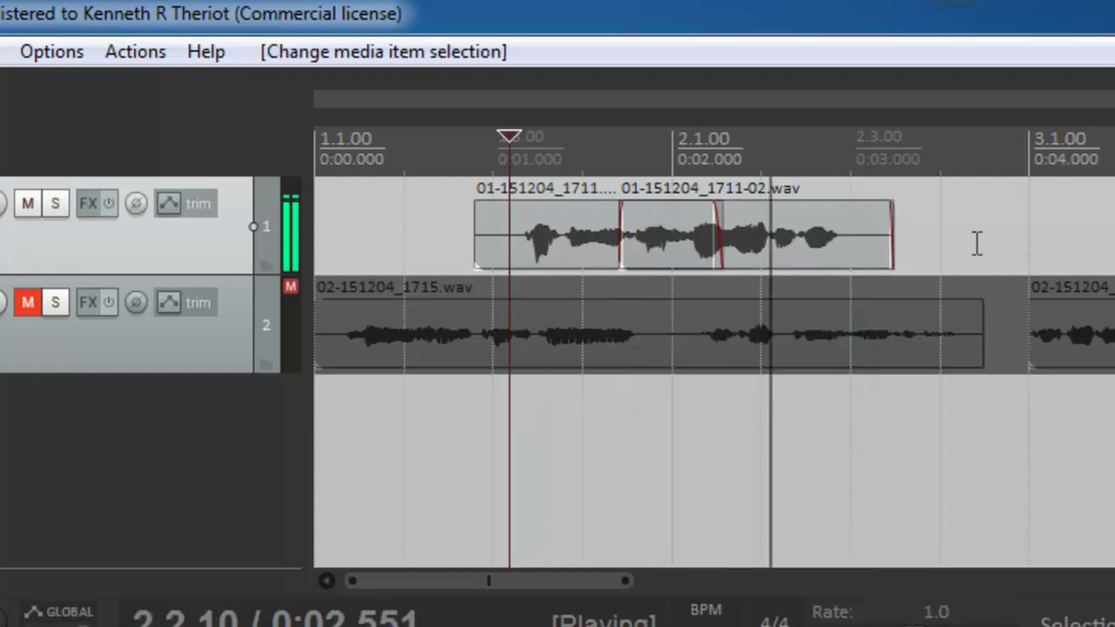
key("space")
Move 01-151204_1711-02.wav back to just after the first clip and turn auto-crossfade on
left_click_drag(824, 257, 945, 256)
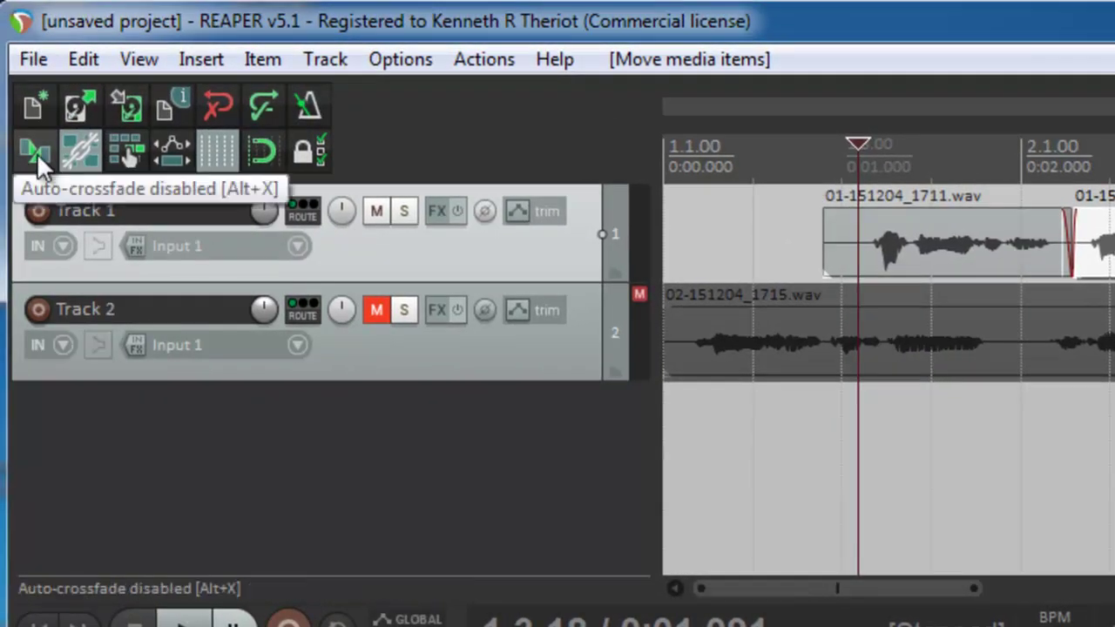
left_click(37, 155)
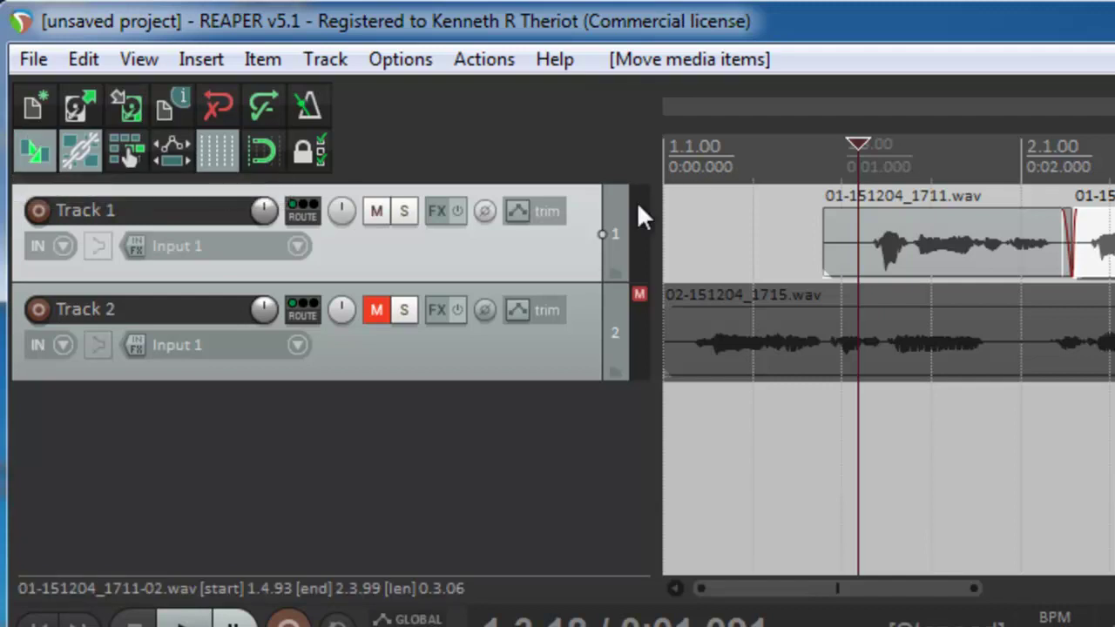
left_click(740, 235)
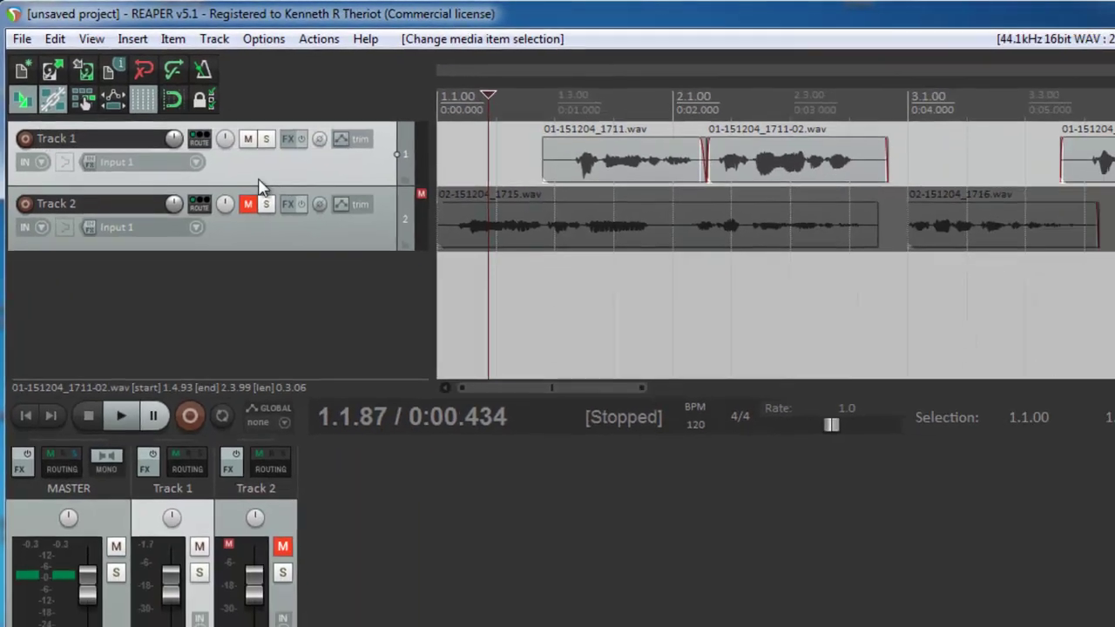
Unmute Track 2 and move 01-151204_1711-02.wav later to leave a gap after the first Track 1 clip
left_click(376, 310)
left_click_drag(741, 155, 797, 157)
left_click(929, 326)
scroll(924, 326, "down", 2)
scroll(925, 326, "up", 1)
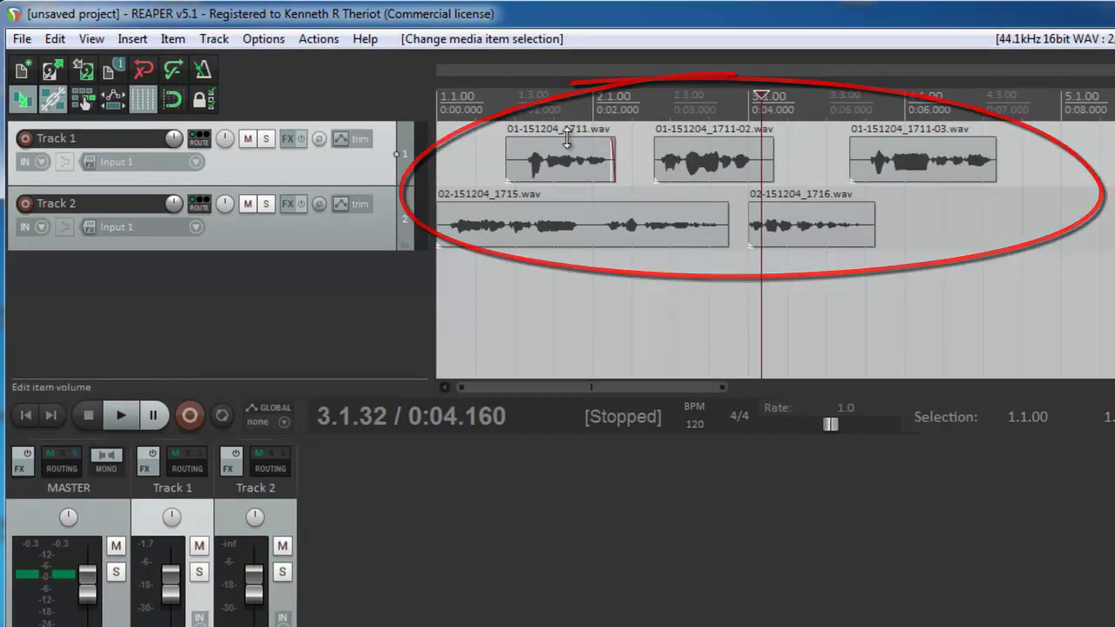
Lower the item volume of 01-151204_1711.wav to -3.15 dB
left_click_drag(567, 138, 565, 154)
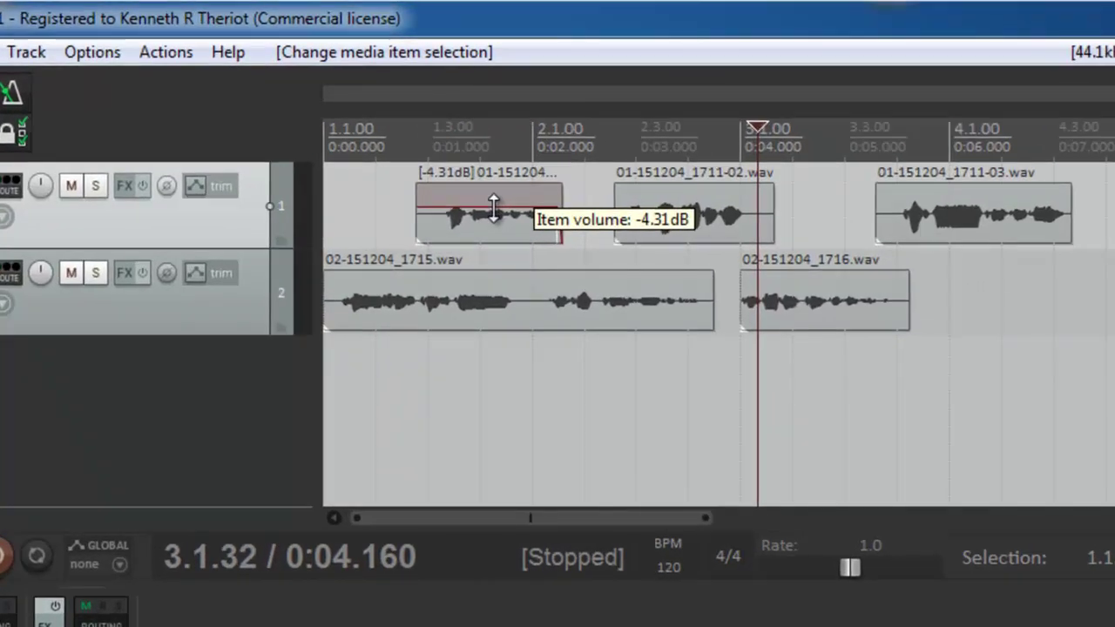
left_click_drag(494, 206, 493, 202)
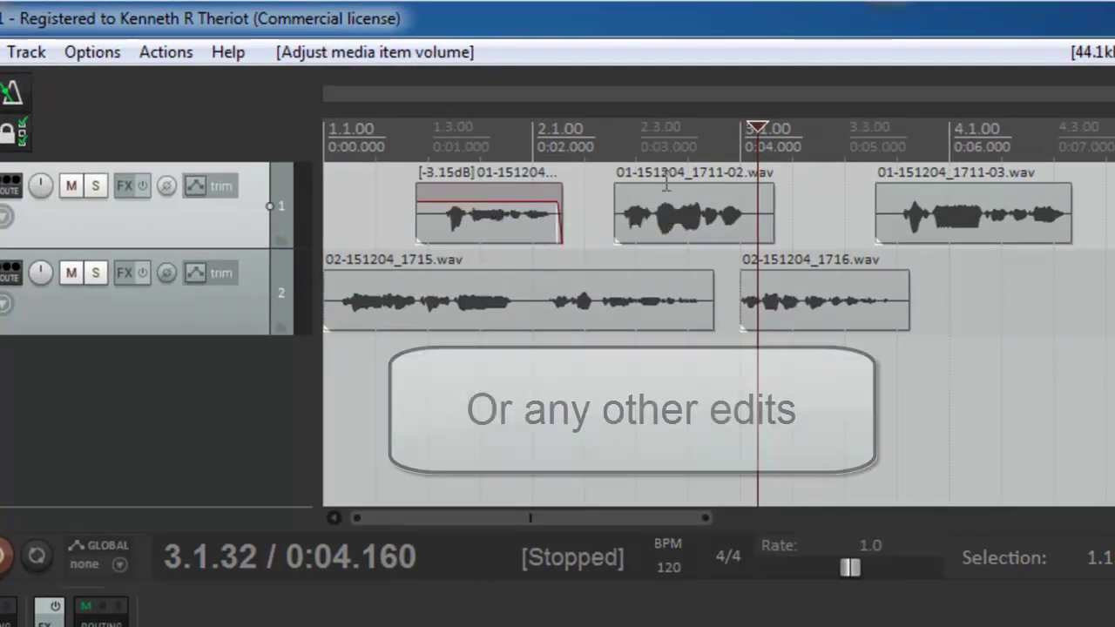
Try lowering the volume of 01-151204_1711-02.wav, undo it, and restore the first clip's original volume
left_click_drag(665, 188, 666, 203)
key("ctrl+z")
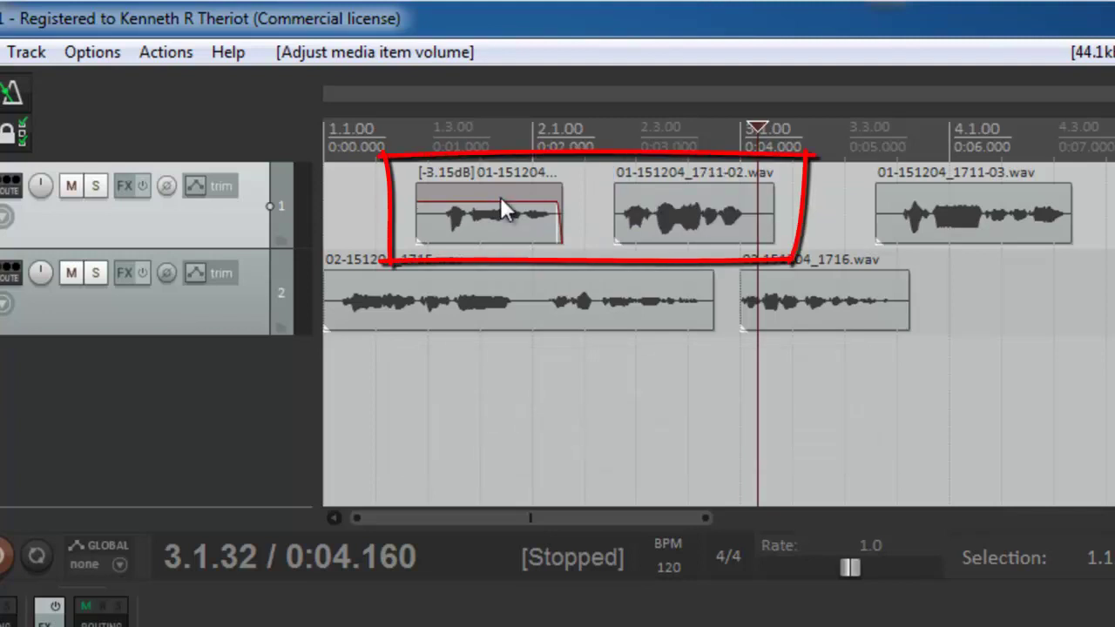
left_click_drag(498, 201, 498, 174)
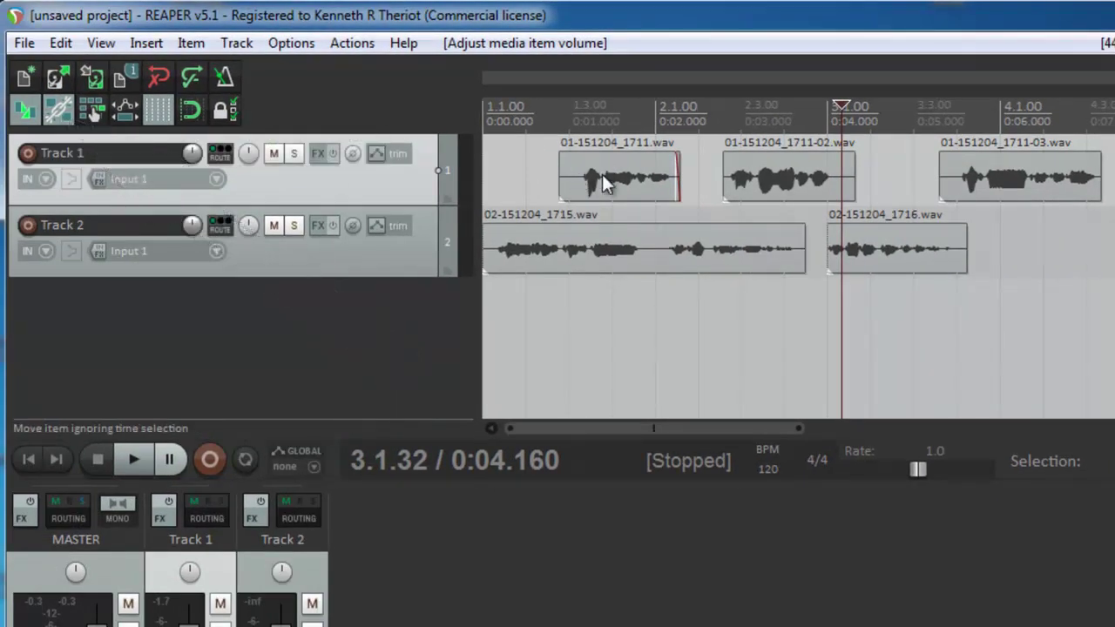
Group the first two Track 1 clips with 02-151204_1715.wav on Track 2, then clear the selection
left_click_drag(603, 172, 748, 249)
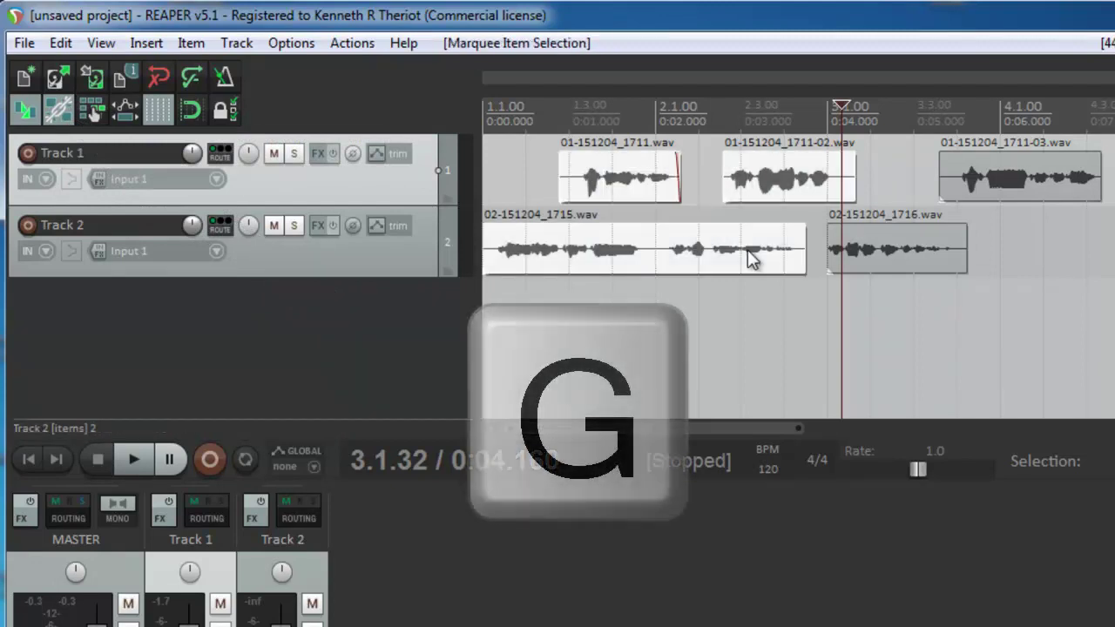
key("g")
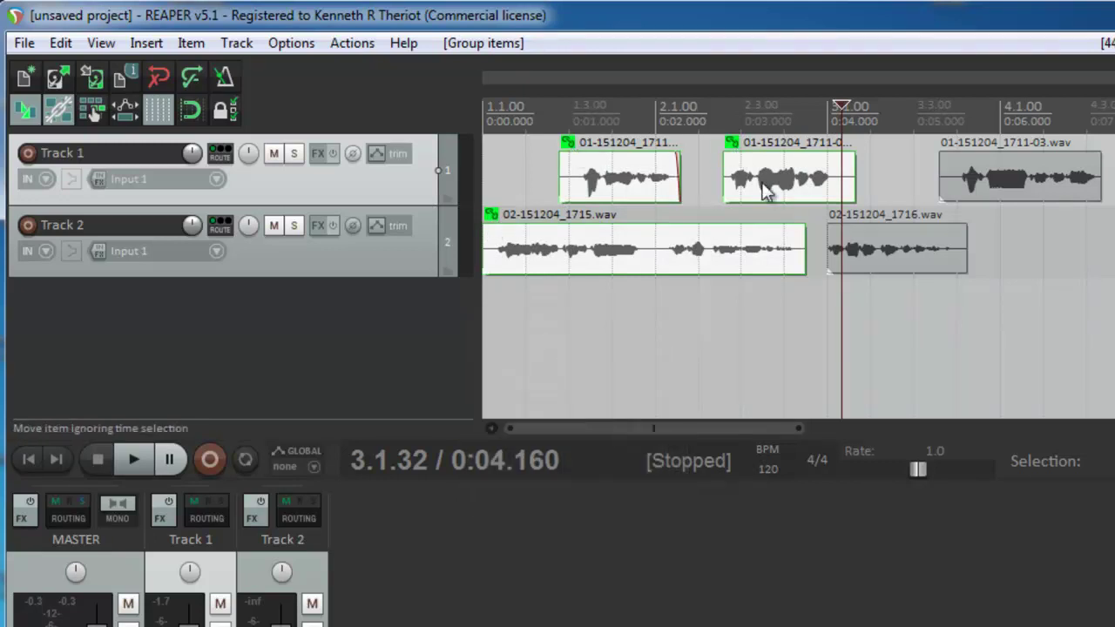
left_click(639, 343)
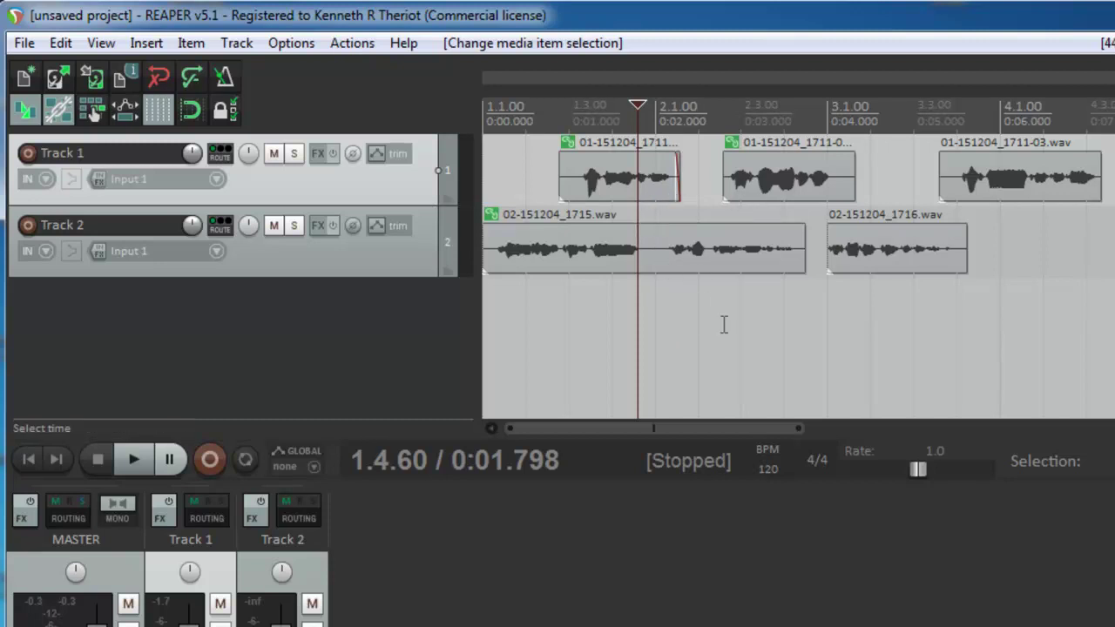
left_click(688, 322)
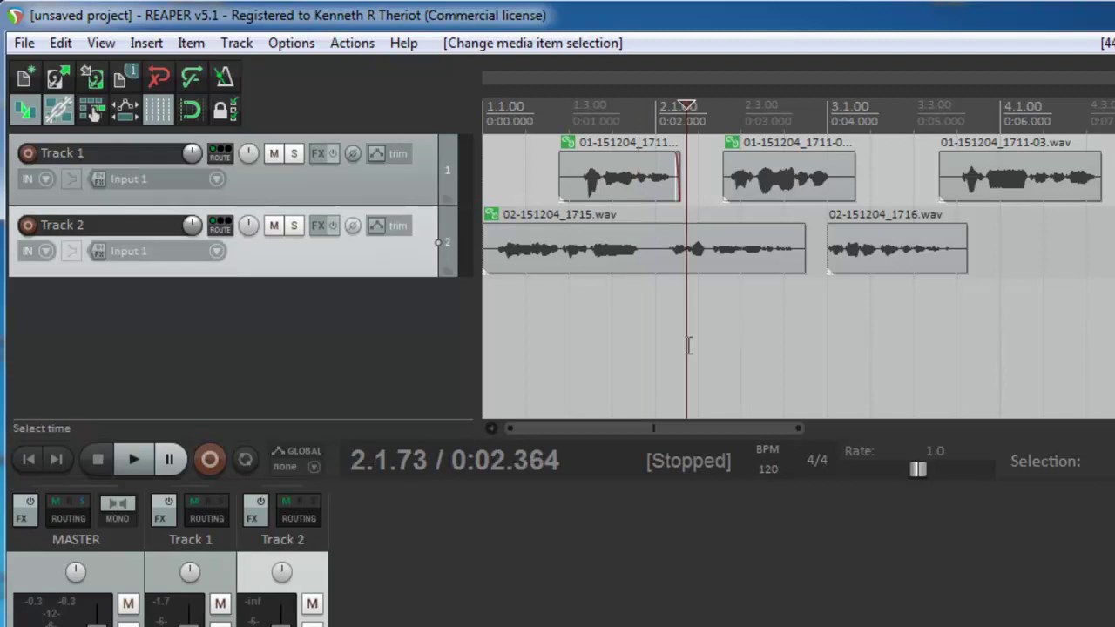
Remove 02-151204_1715.wav and the two Track 1 clips from their group
left_click(618, 266)
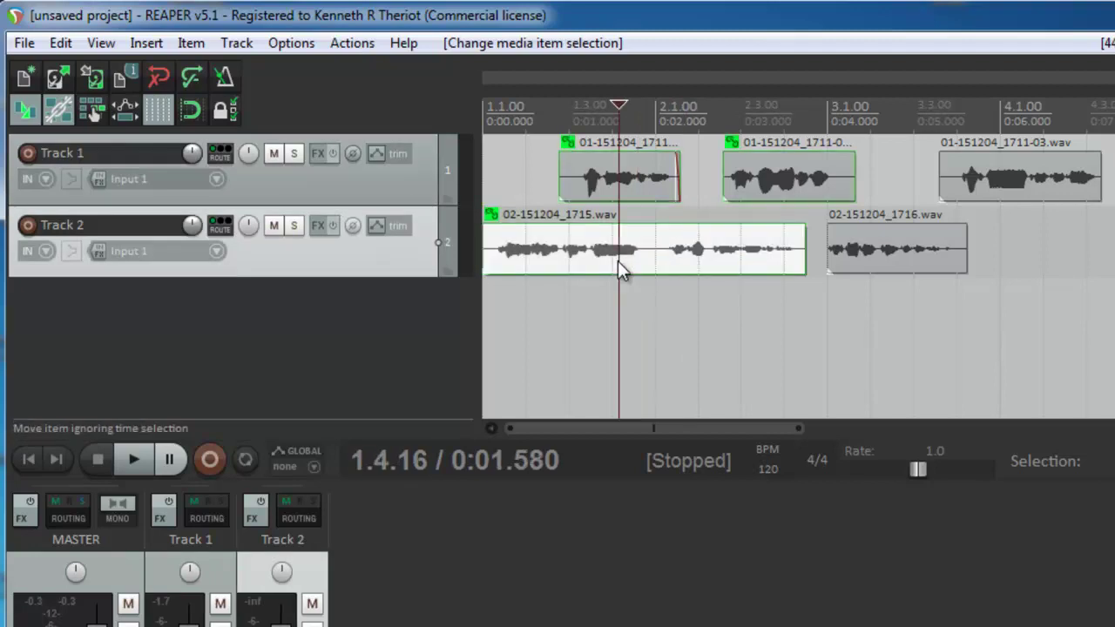
key("ctrl+g")
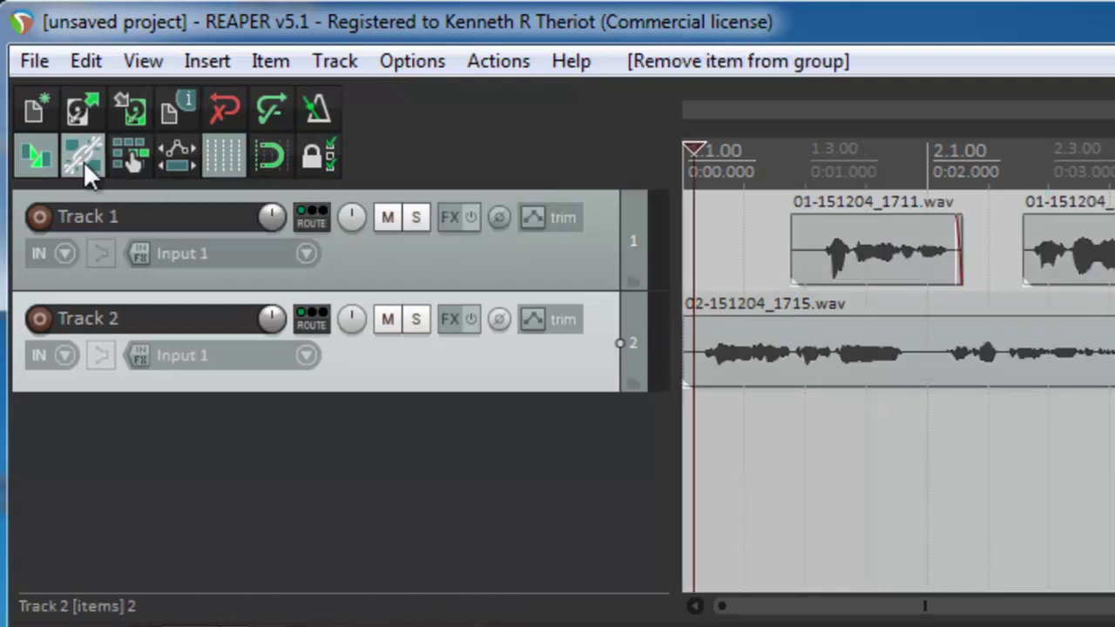
Select 02-151204_1715.wav on its own, then select its entire group and clear the selection
right_click(85, 162)
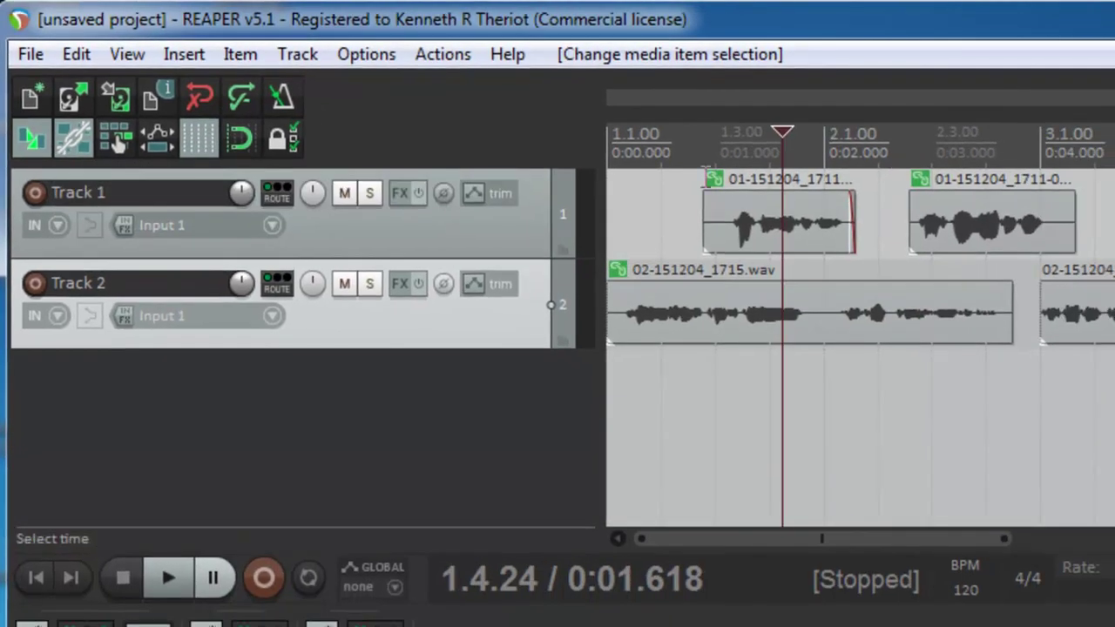
left_click(813, 324)
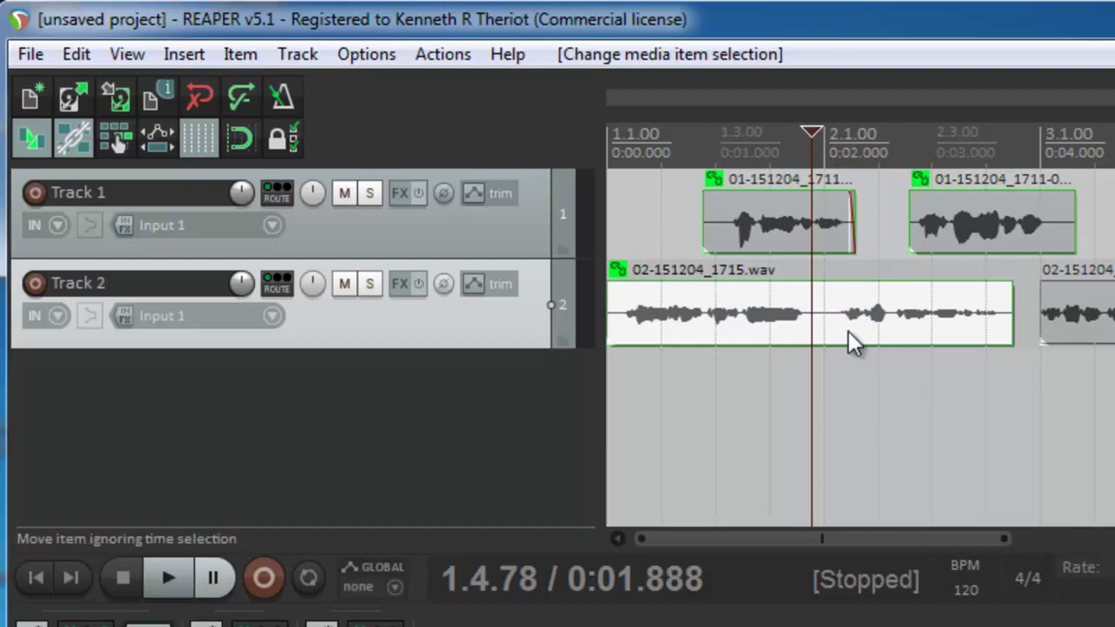
left_click(765, 237)
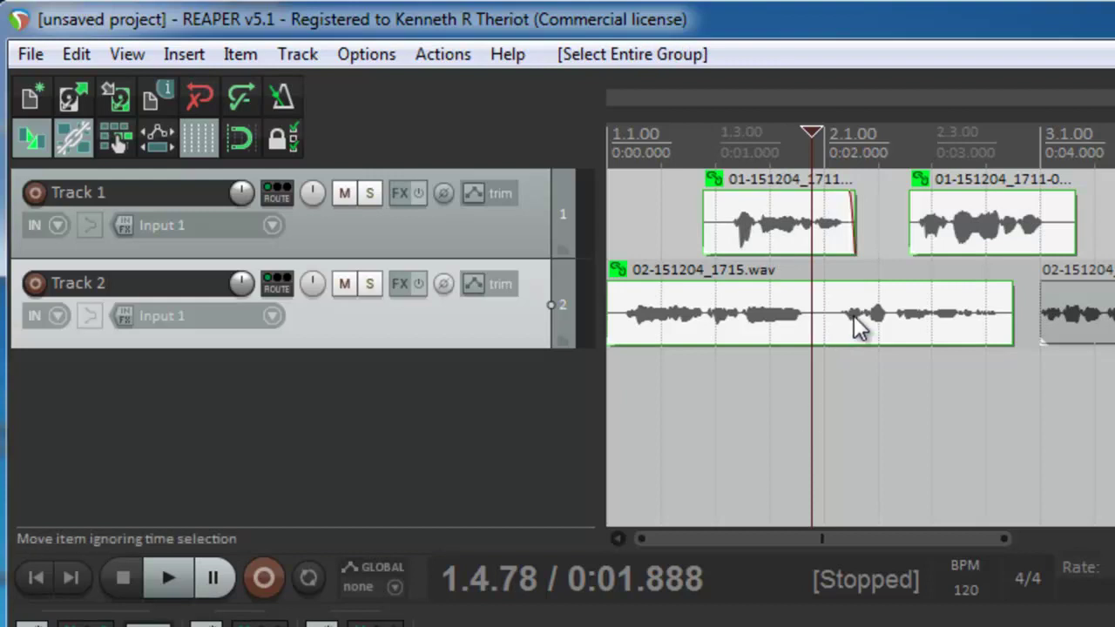
left_click(864, 393)
Enable the grouping option "Selecting one item selects group", test it by selecting 02-151204_1715.wav, and clear the selection
right_click(73, 139)
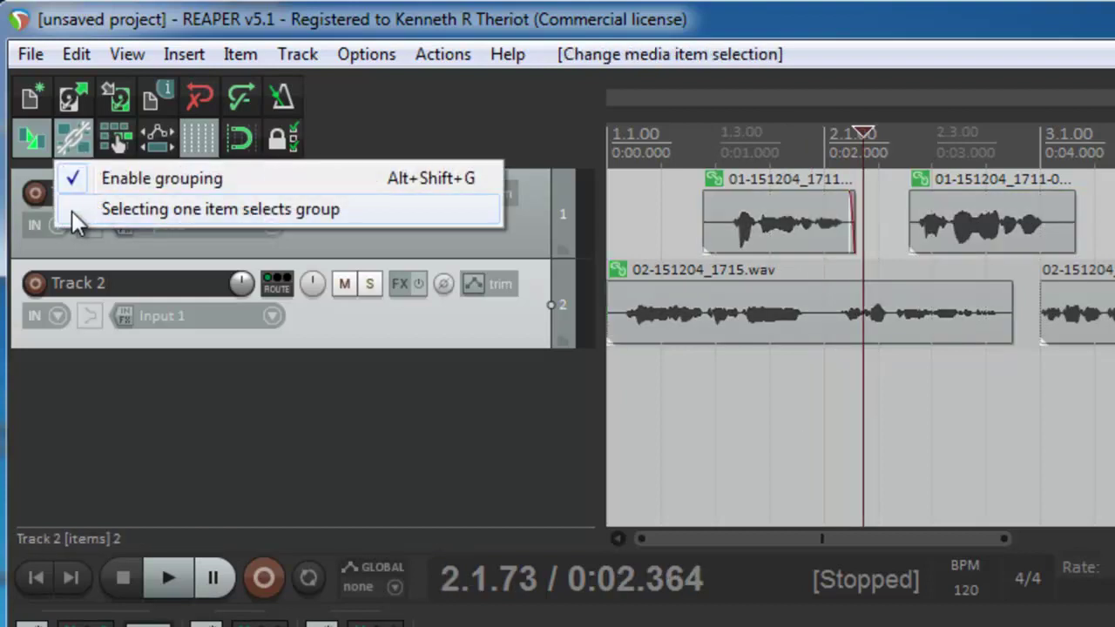
left_click(72, 211)
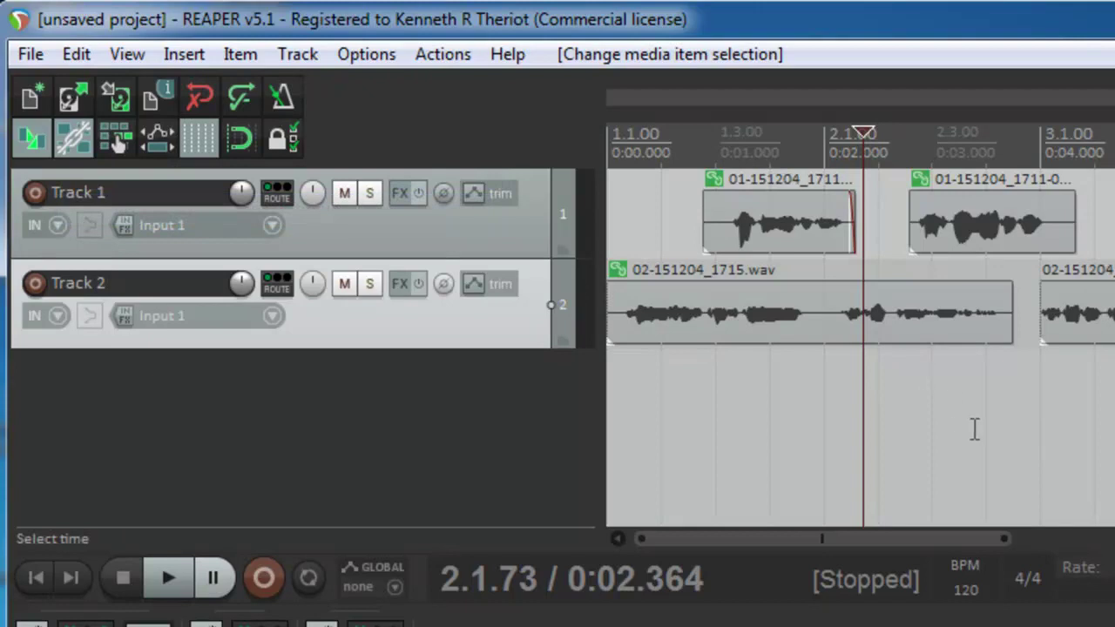
left_click(675, 320)
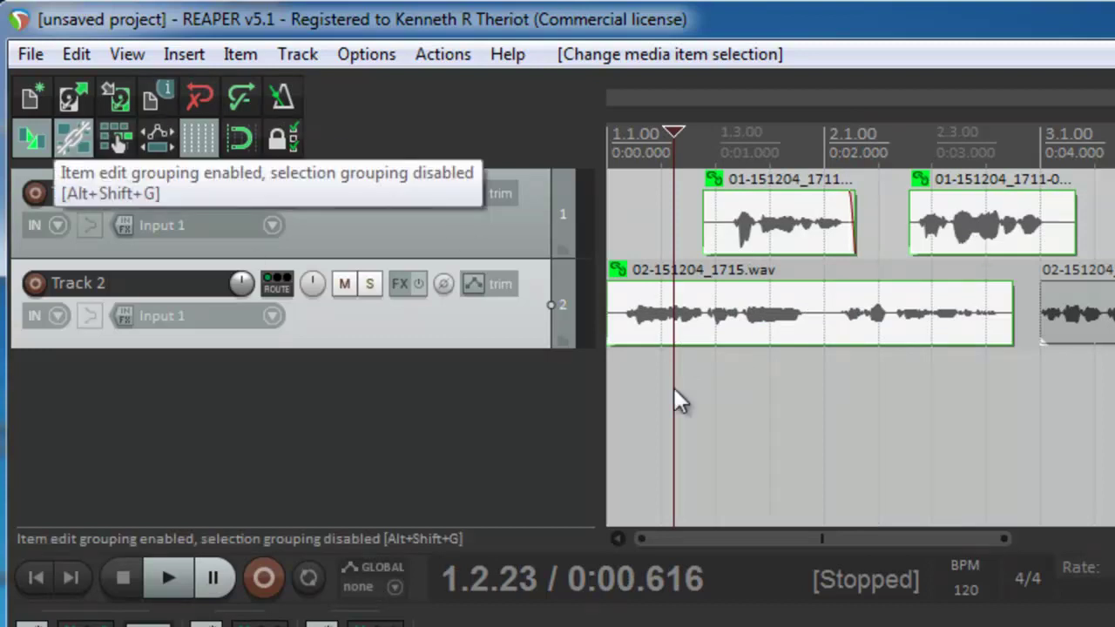
left_click(769, 420)
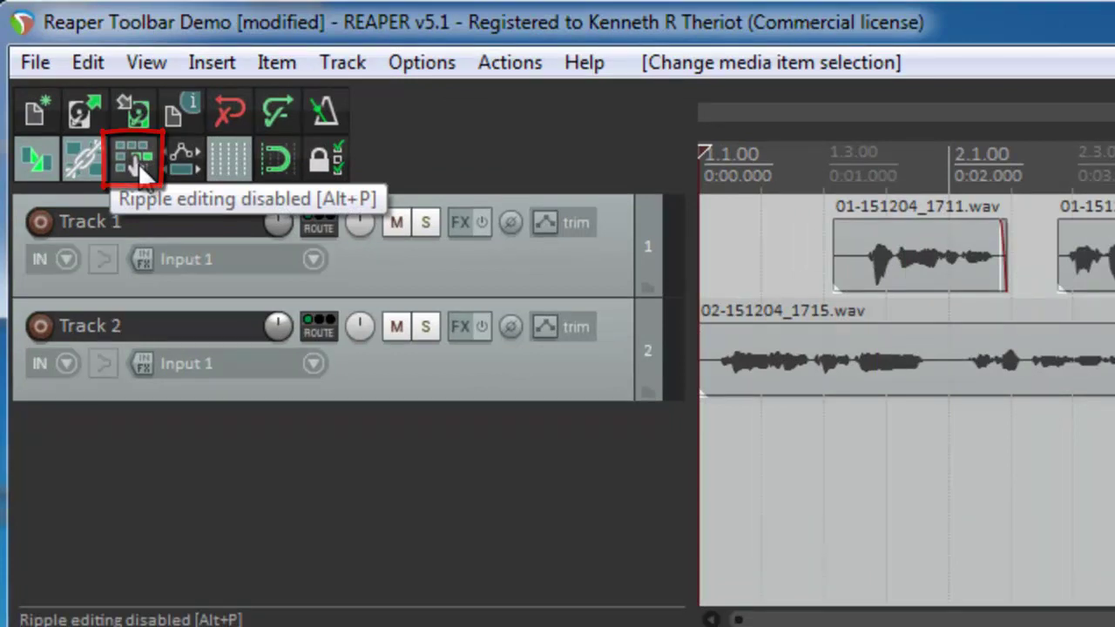
Enable per-track ripple editing, then move 01-151204_1711.wav later to about 0:03.662 and back to its original place
left_click(137, 162)
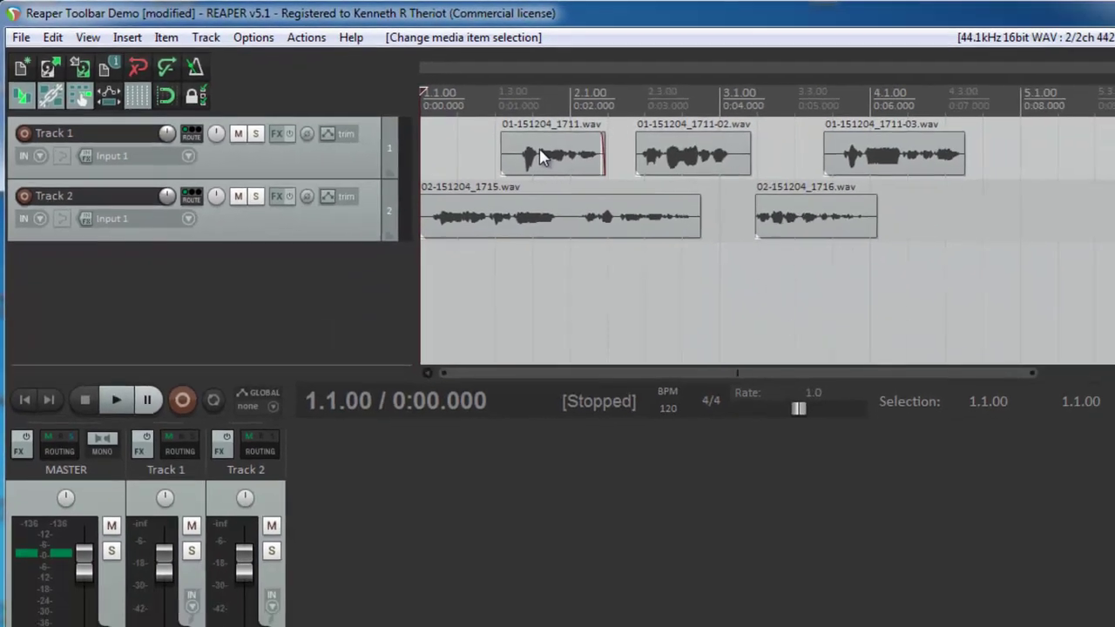
left_click(540, 153)
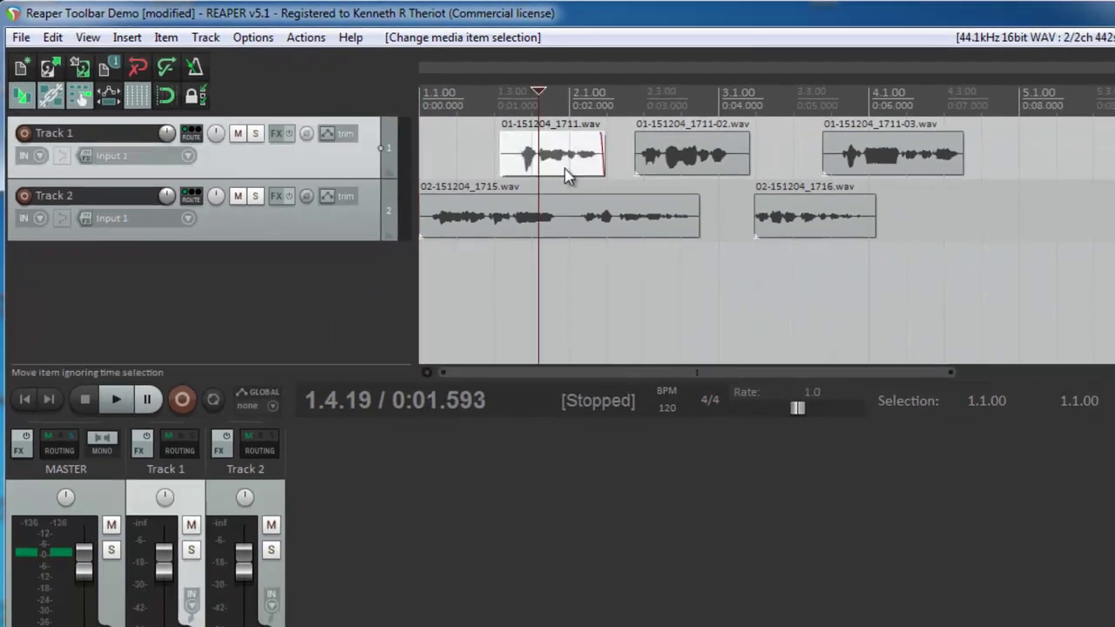
left_click(567, 170)
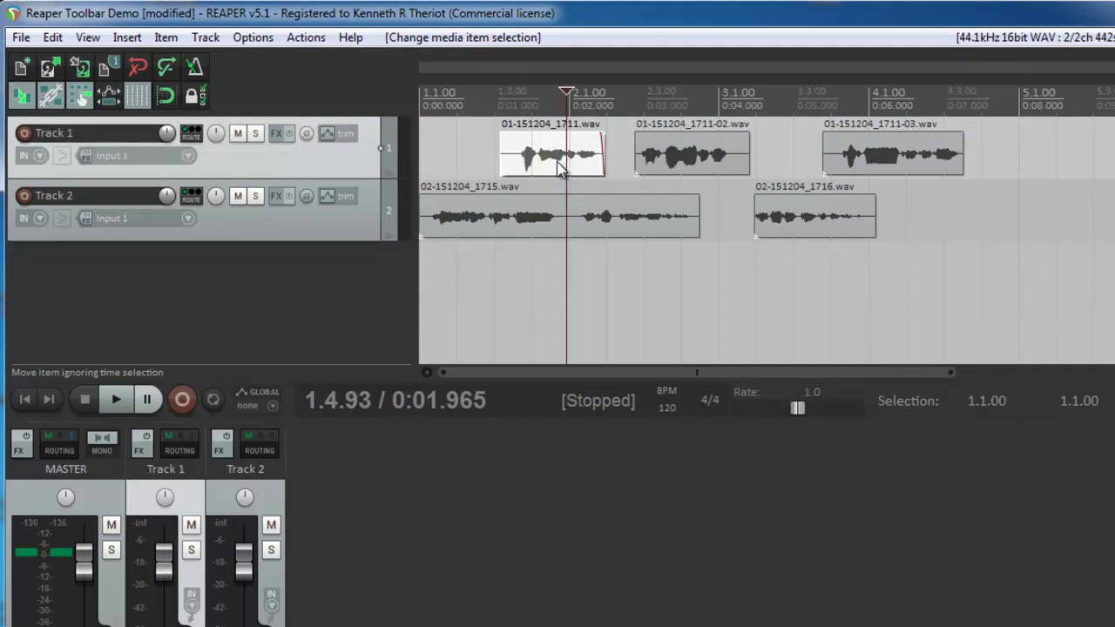
left_click_drag(561, 168, 728, 182)
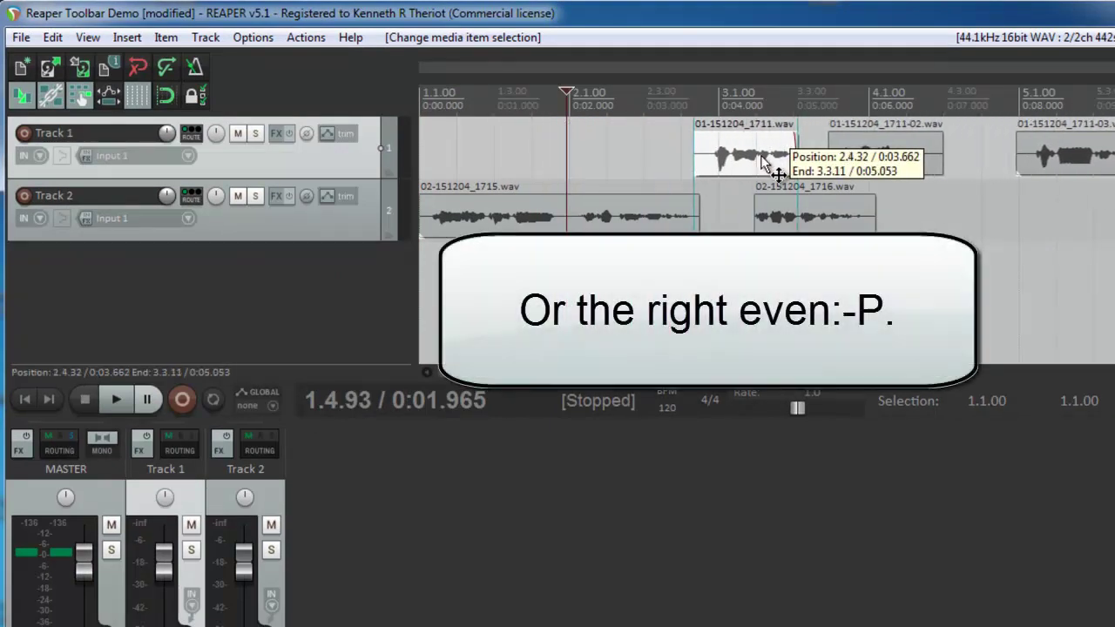
left_click_drag(764, 160, 565, 162)
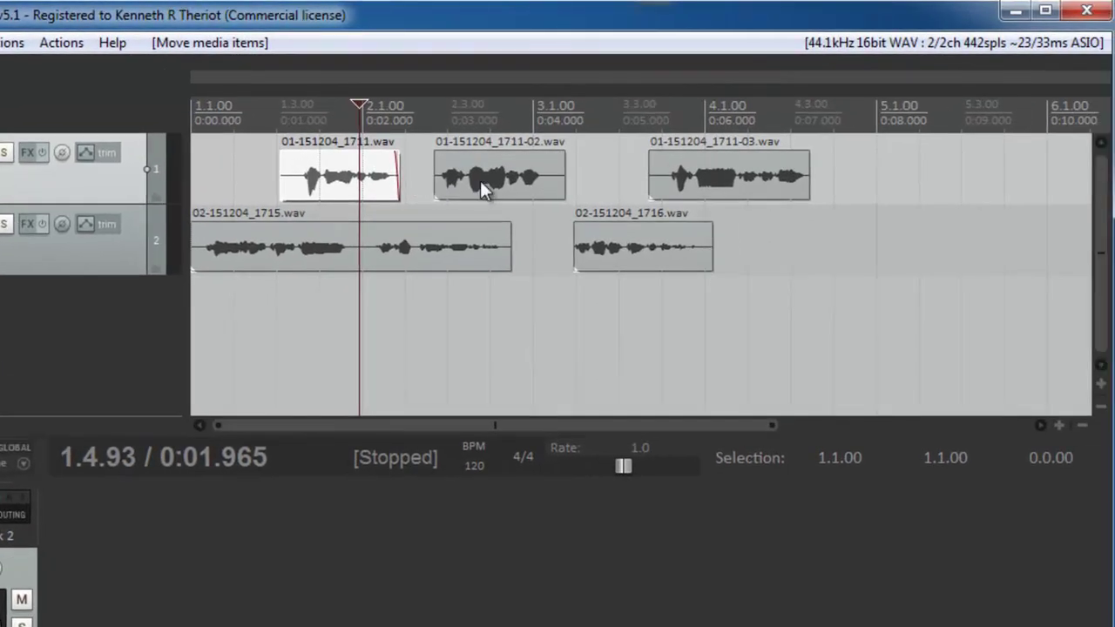
Move 01-151204_1711-02.wav slightly later so it starts just past 2.3.00, rippling the following Track 1 clip
left_click(481, 185)
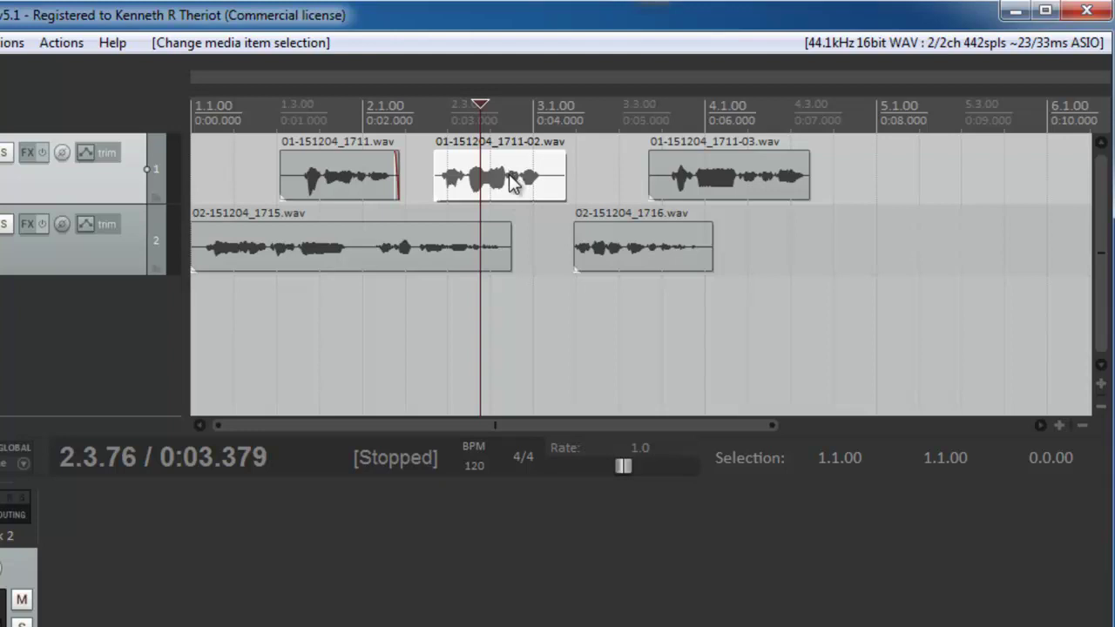
mouse_move(511, 174)
left_mouse_down()
mouse_move(638, 172)
mouse_move(488, 178)
mouse_move(555, 182)
mouse_move(521, 198)
mouse_move(502, 184)
left_mouse_up()
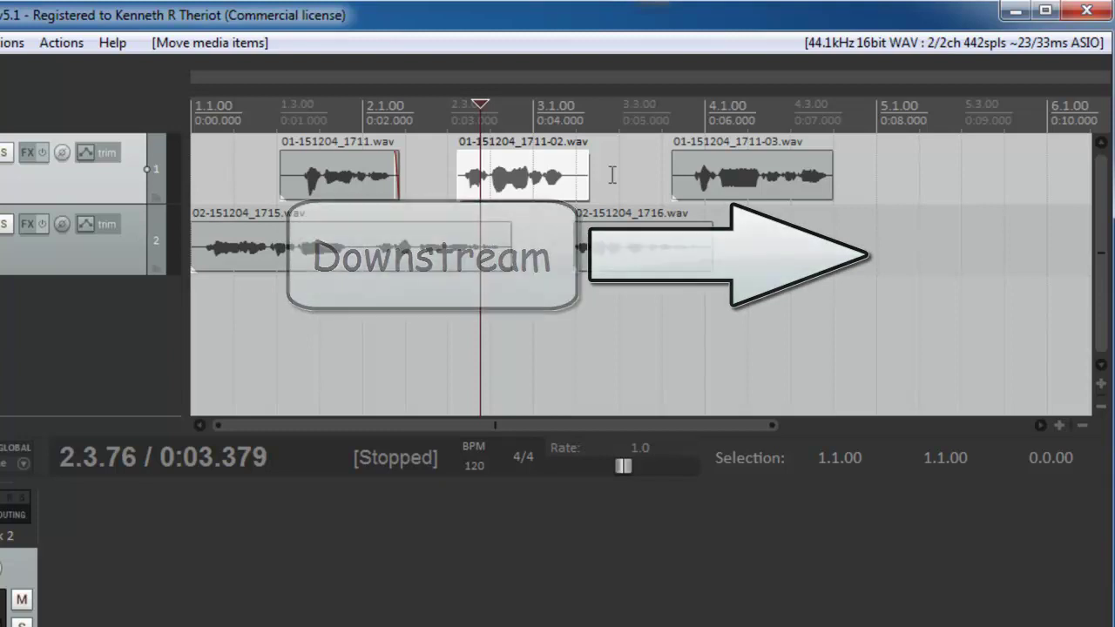
left_click_drag(520, 183, 545, 179)
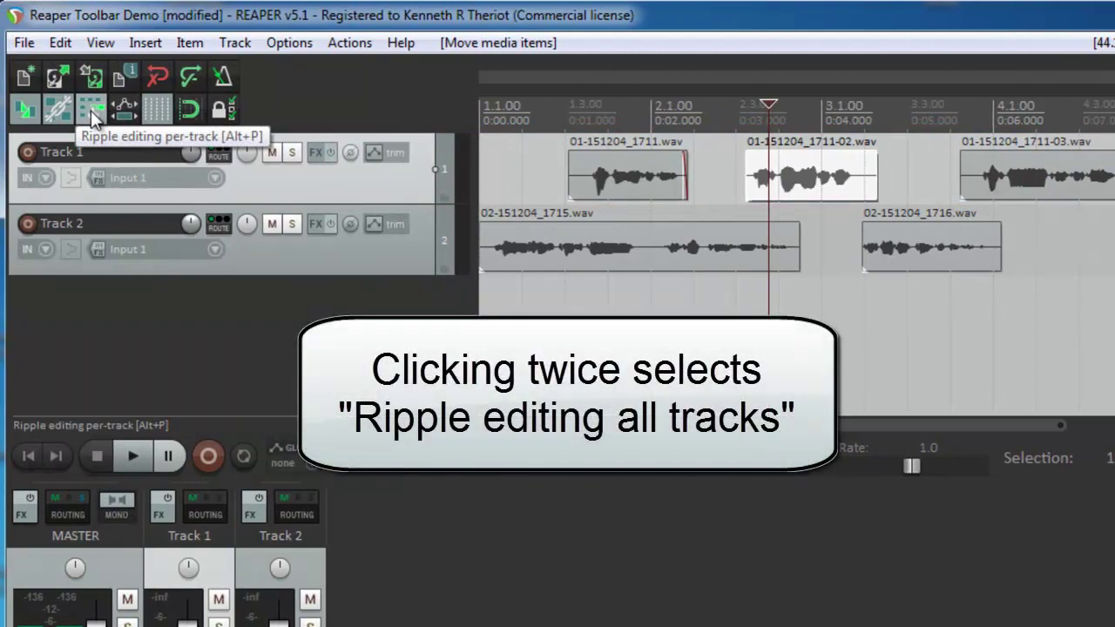
Switch ripple editing to all tracks and select 02-151204_1715.wav on Track 2
left_click(91, 110)
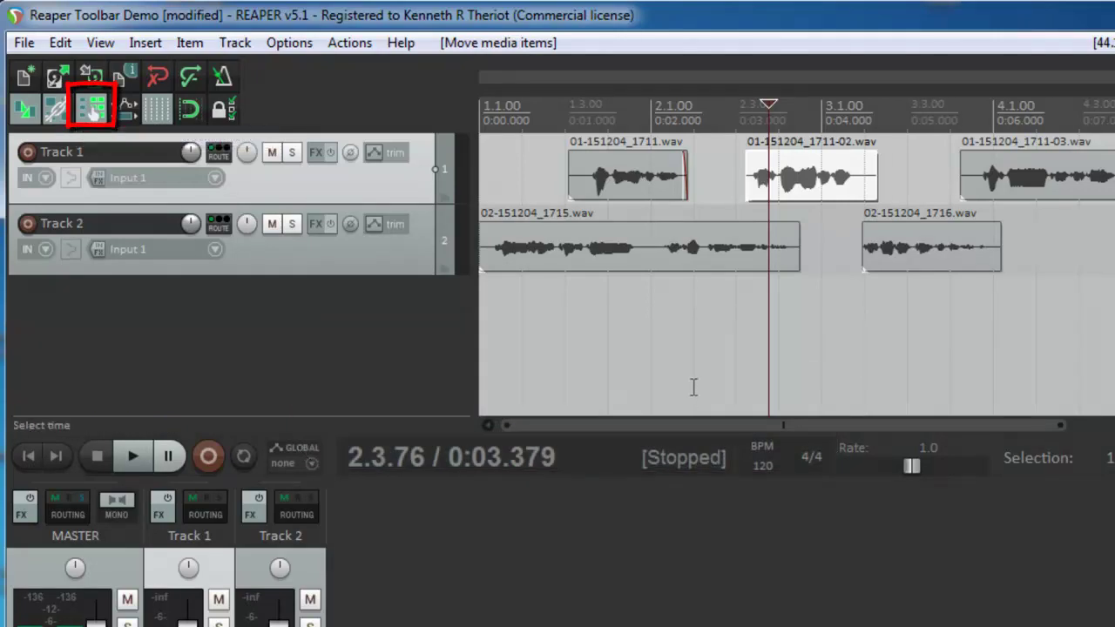
left_click(613, 177)
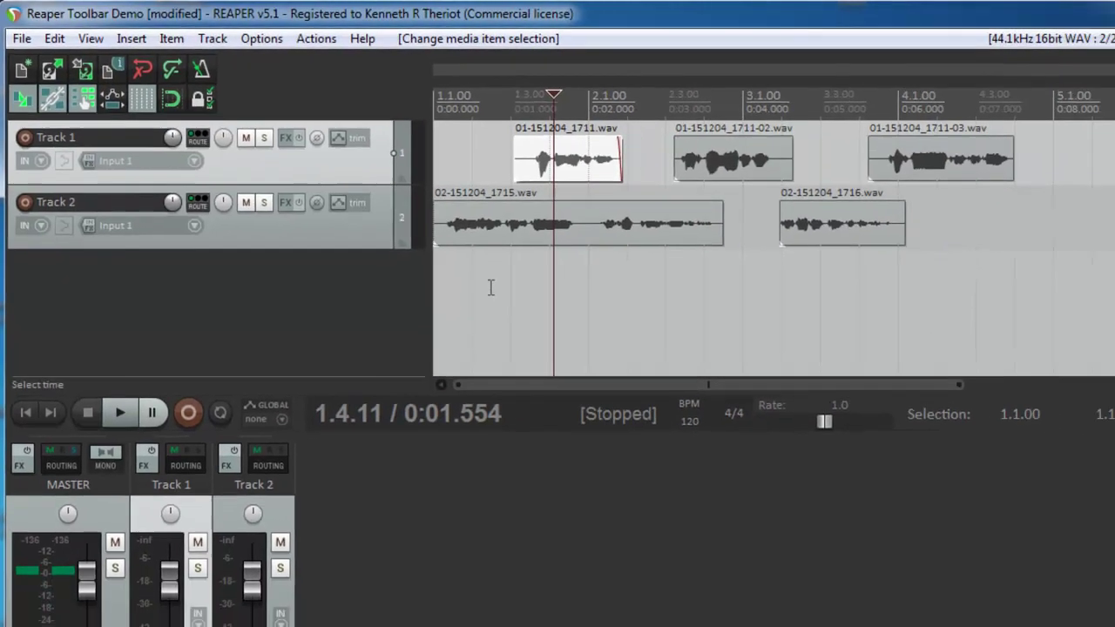
left_click(529, 262)
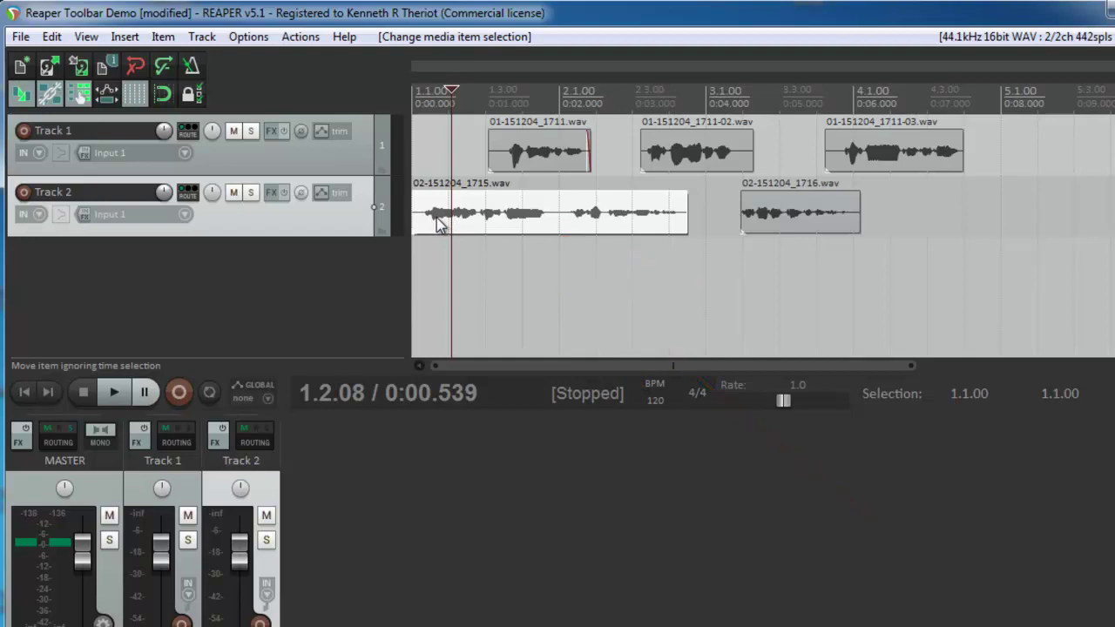
left_click_drag(440, 225, 423, 242)
Move 01-151204_1711.wav later so it starts shortly before 2.1.00, rippling the following clips on both tracks
left_click(555, 157)
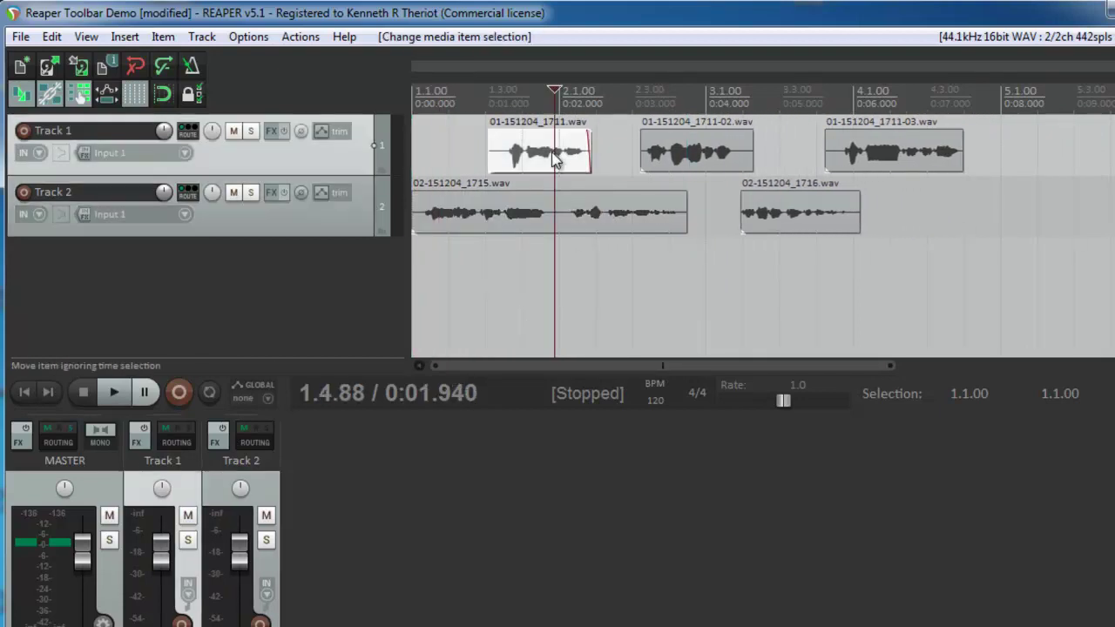
mouse_move(555, 157)
left_mouse_down()
mouse_move(626, 150)
mouse_move(547, 149)
mouse_move(558, 152)
left_mouse_up()
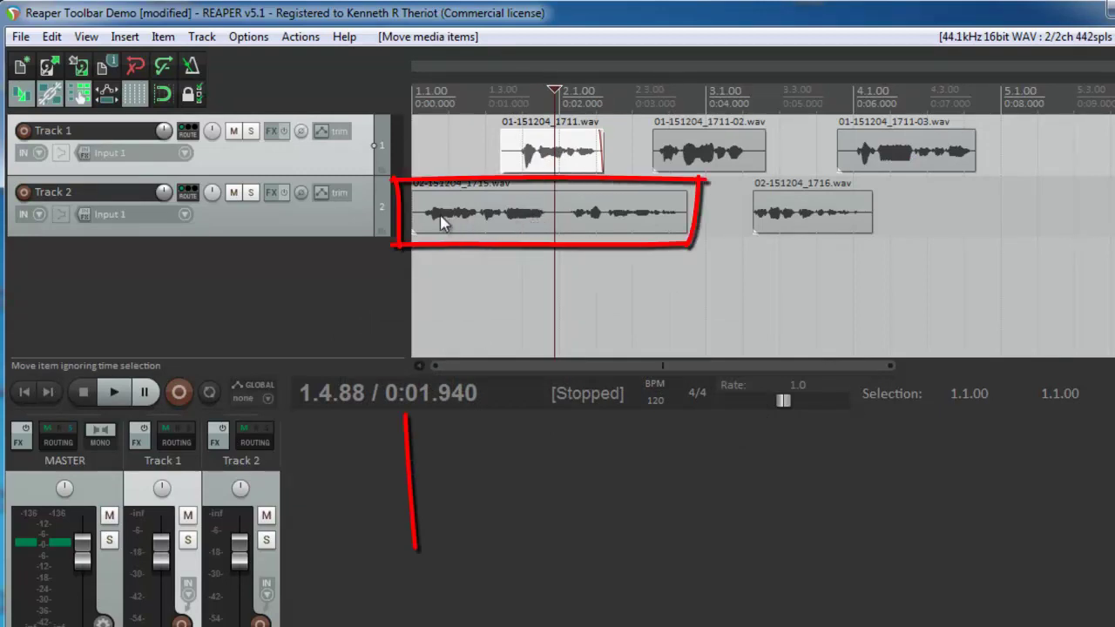
mouse_move(558, 157)
left_mouse_down()
mouse_move(675, 163)
mouse_move(581, 168)
mouse_move(601, 174)
left_mouse_up()
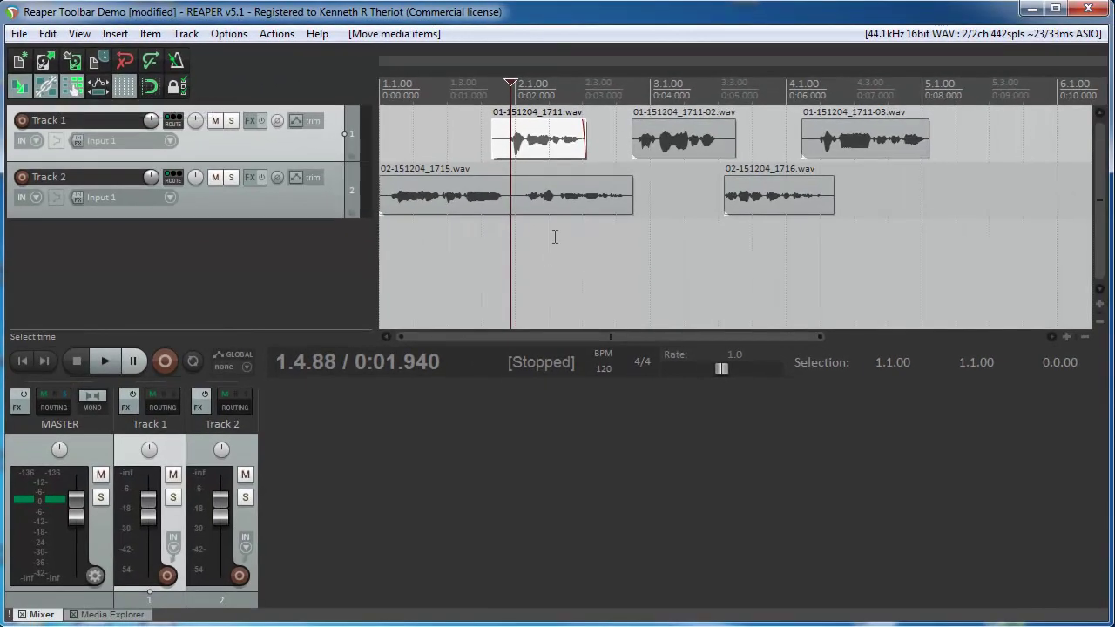
Move 01-151204_1711.wav slightly earlier together with the clips that follow it on both tracks
left_click(536, 230)
scroll(540, 231, "up", 5)
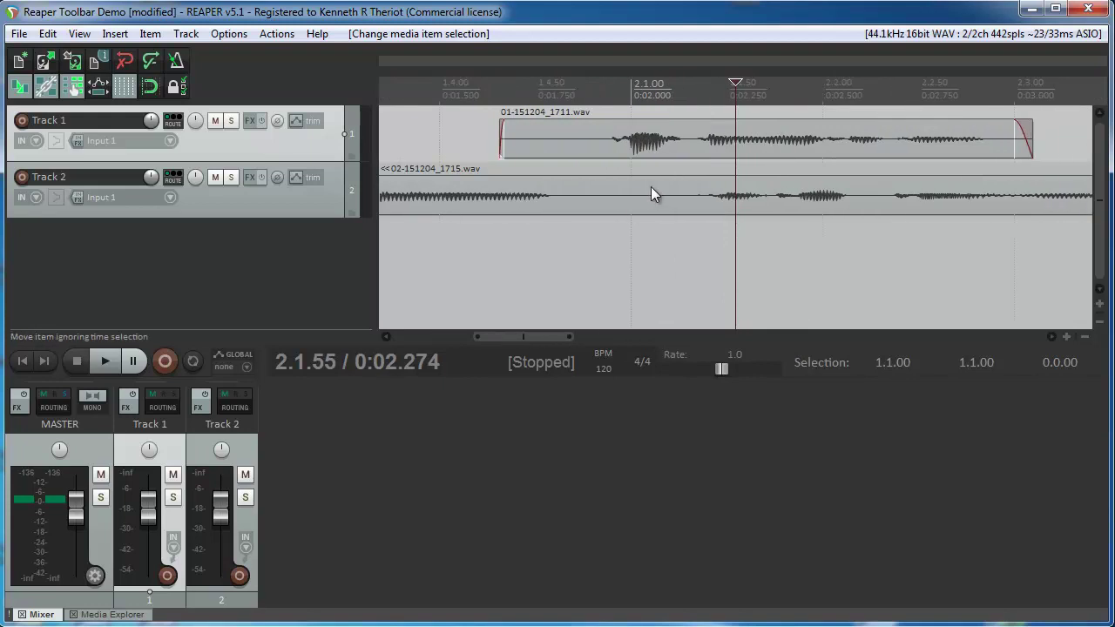
left_click_drag(592, 147, 564, 140)
scroll(563, 141, "down", 5)
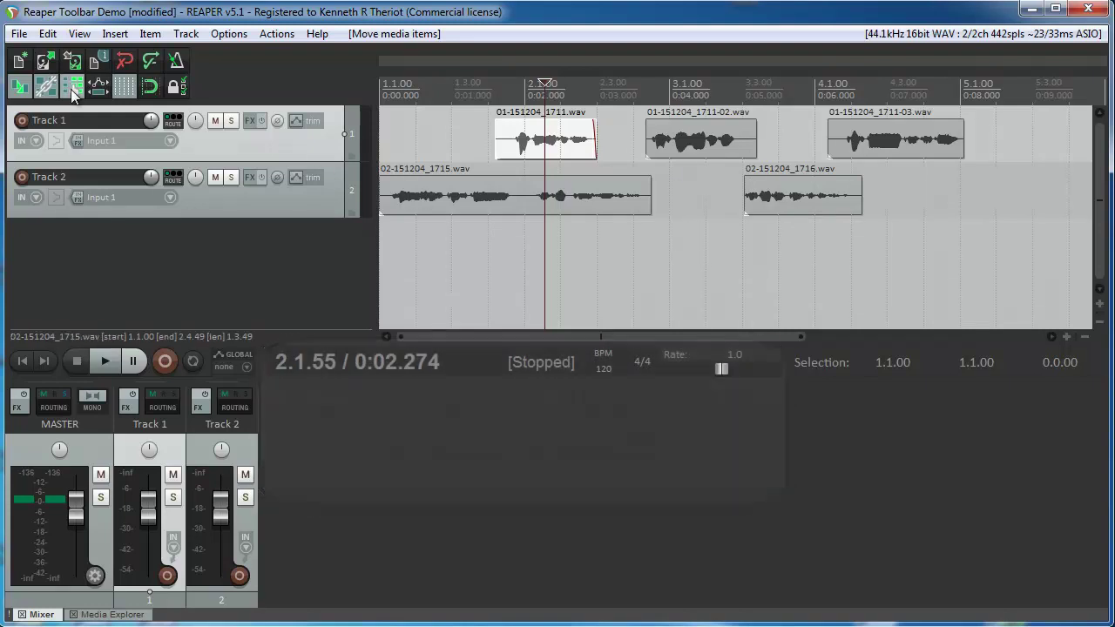
Turn ripple editing off
left_click(74, 94)
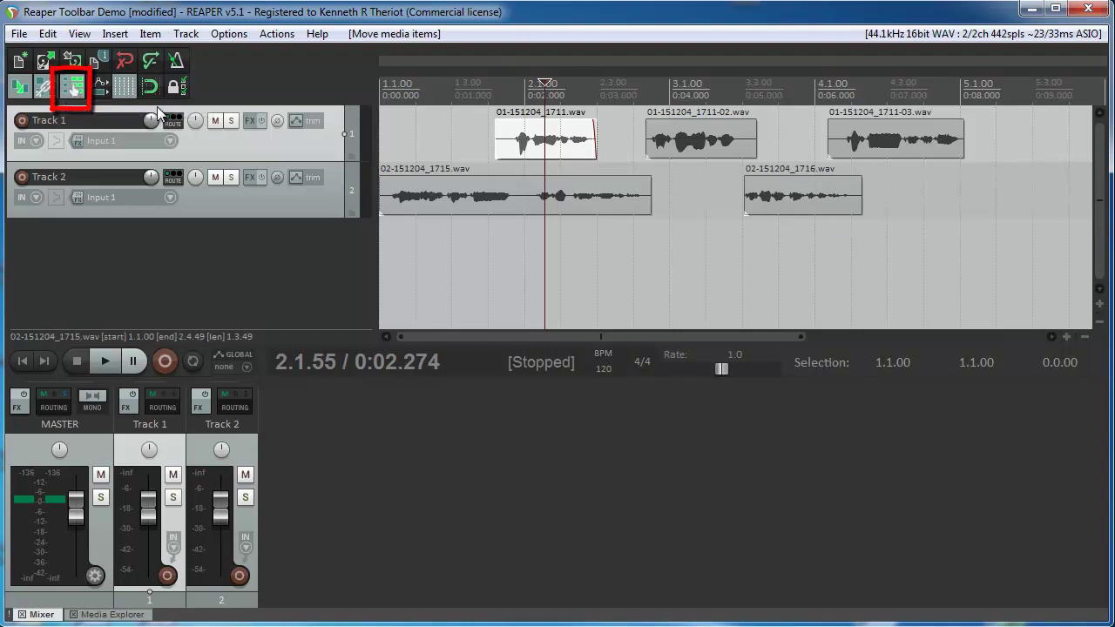
left_click(74, 90)
left_click(74, 90)
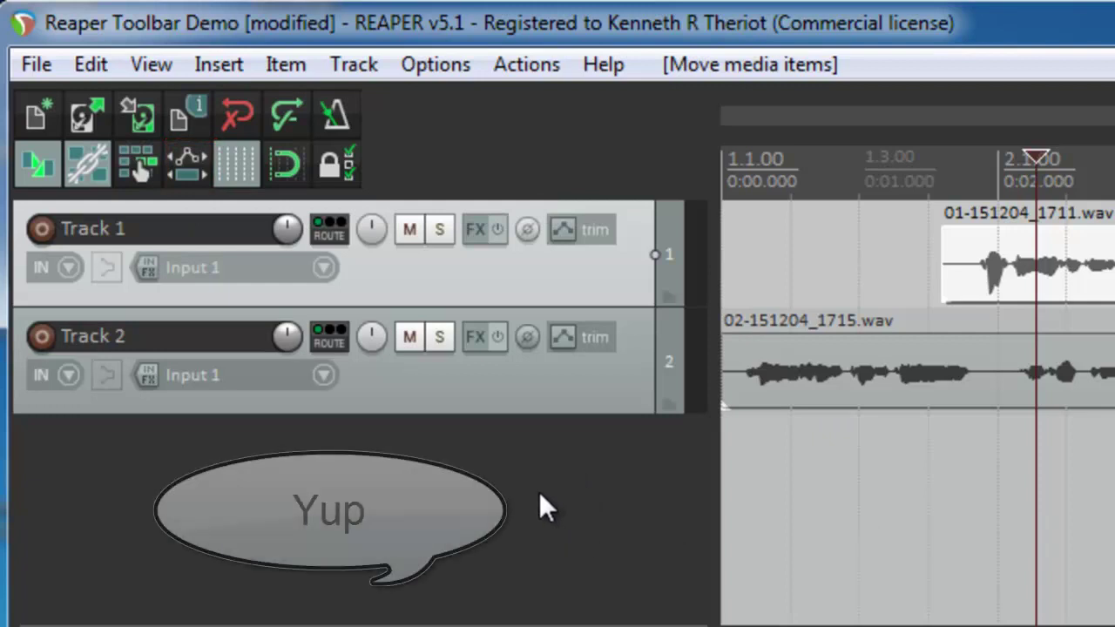
Make Track 2's Volume envelope visible, leave the envelope settings and deselect 02-151204_1715.wav
left_click(564, 334)
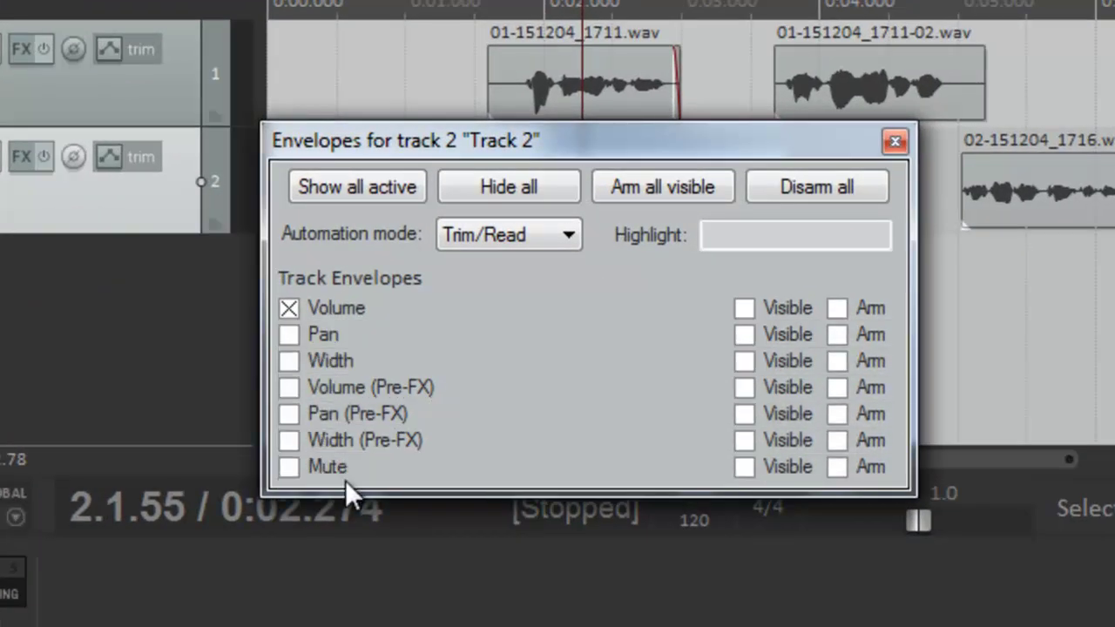
left_click(745, 307)
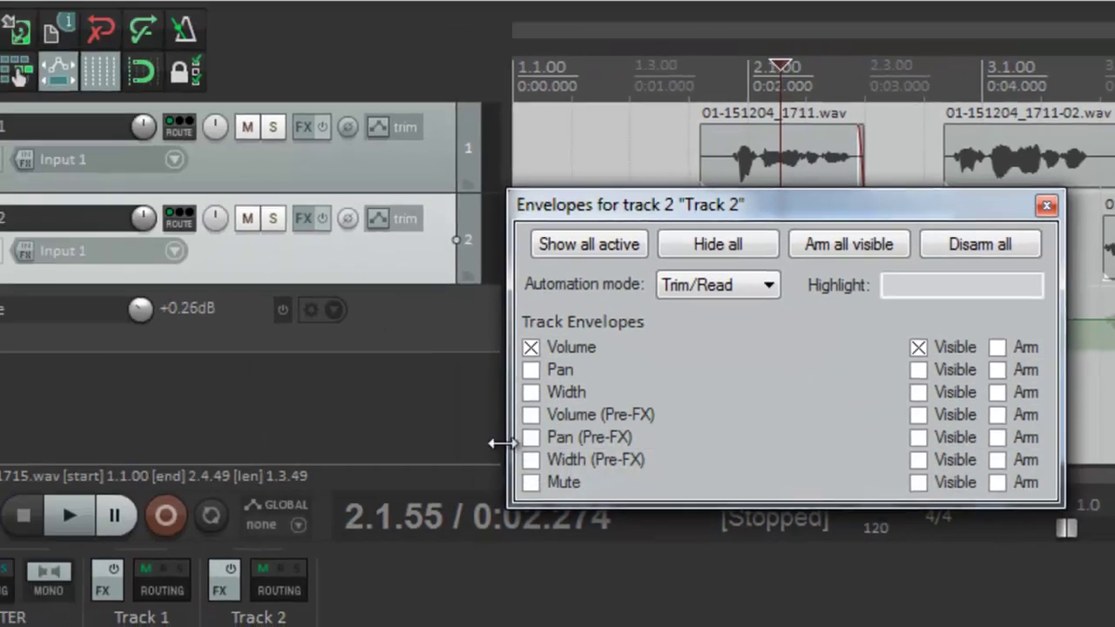
left_click(236, 392)
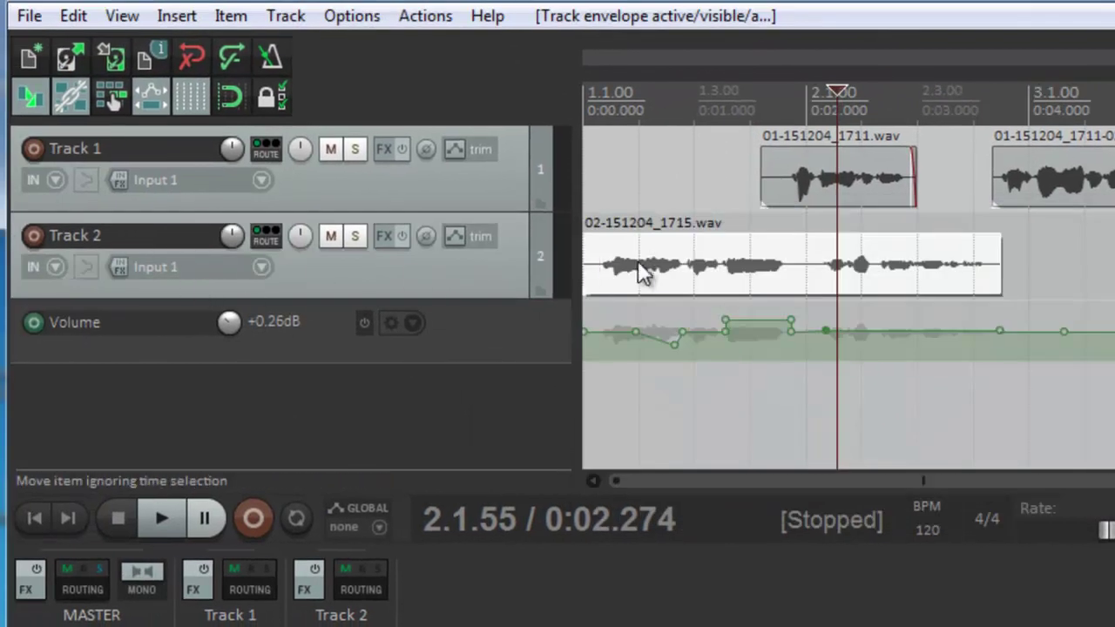
left_click(609, 342)
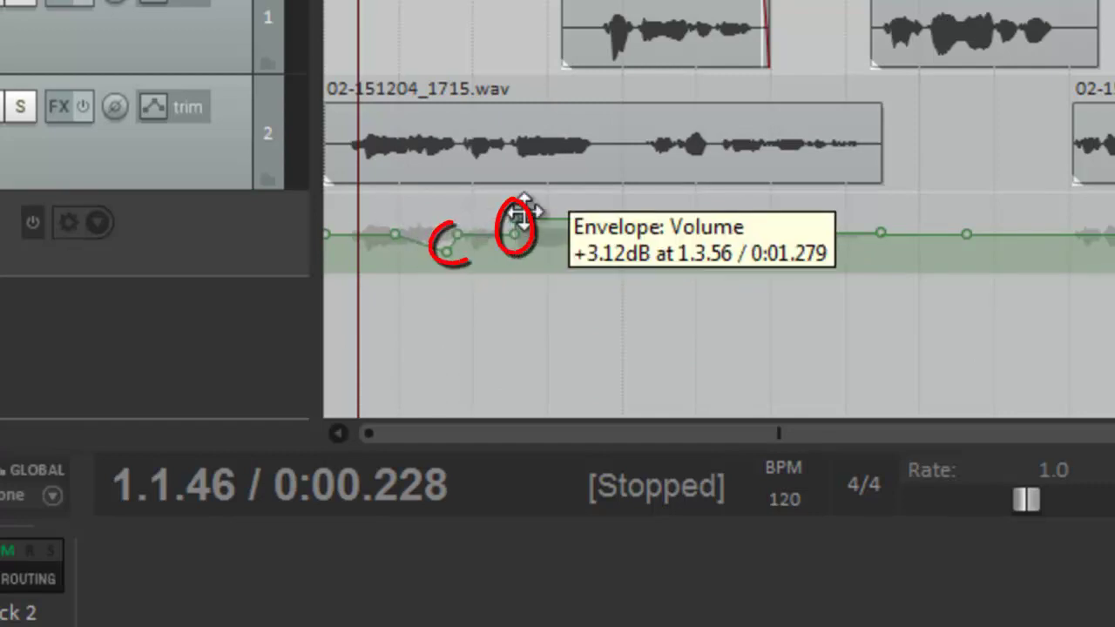
Move 02-151204_1715.wav later on Track 2 without its Volume envelope points and return it to the start of the timeline
left_click(474, 153)
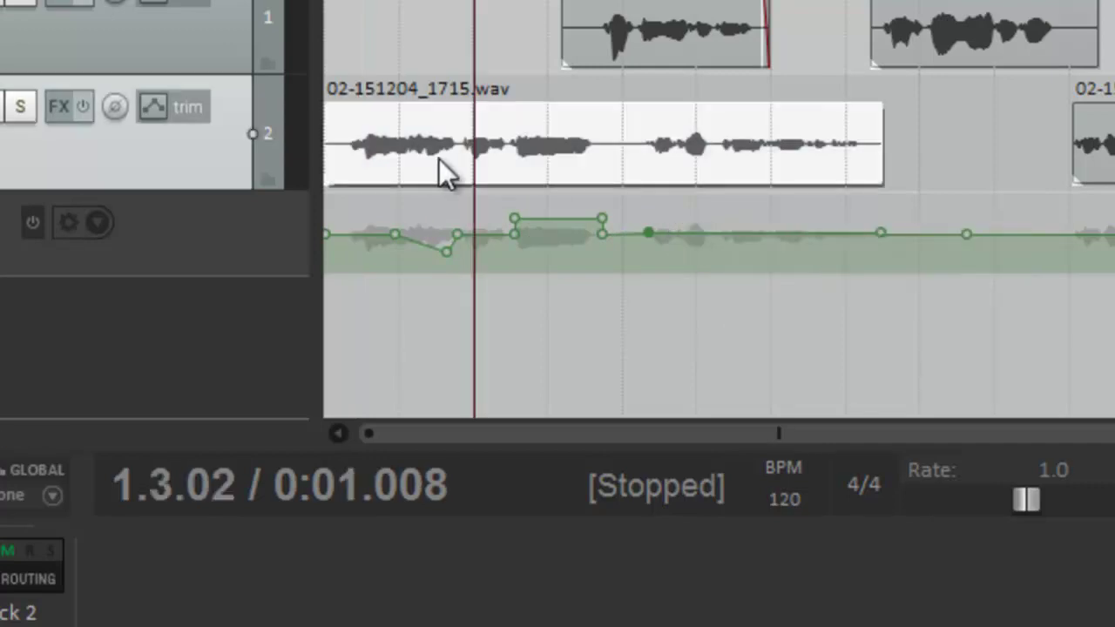
left_click_drag(451, 160, 592, 147)
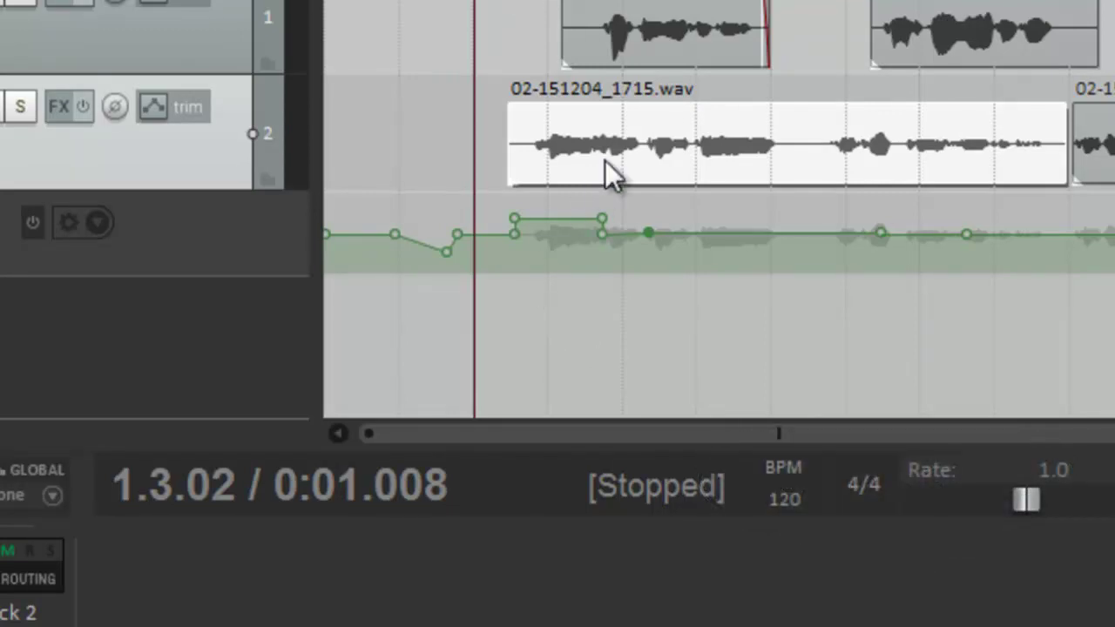
left_click_drag(598, 166, 414, 167)
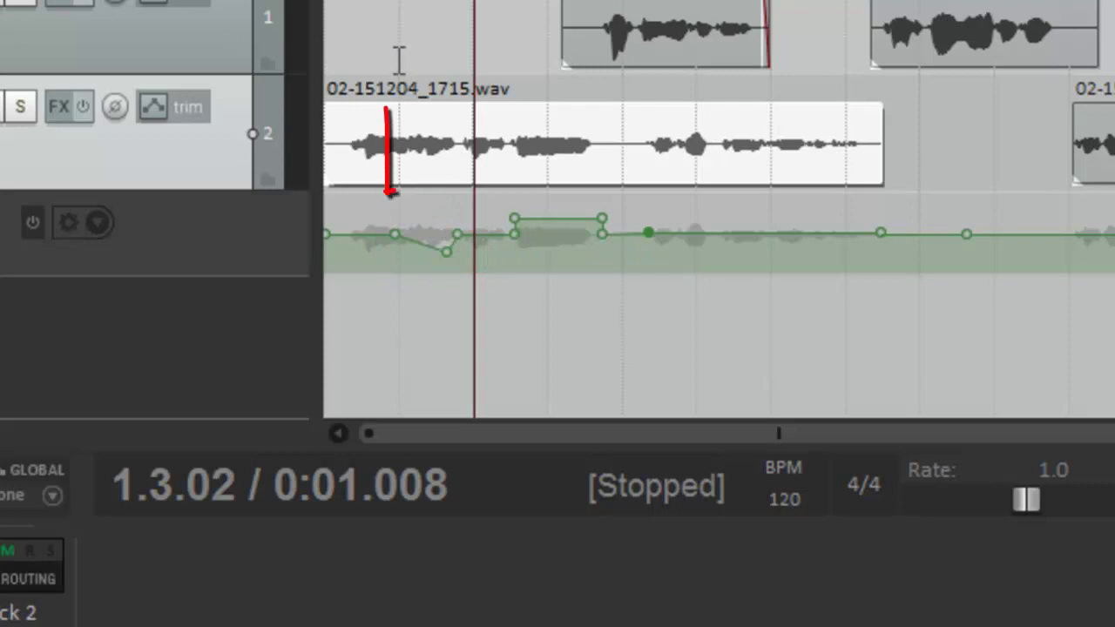
Mark a time selection over the dip in Track 2's Volume envelope and move 02-151204_1715.wav later
left_click_drag(398, 54, 460, 75)
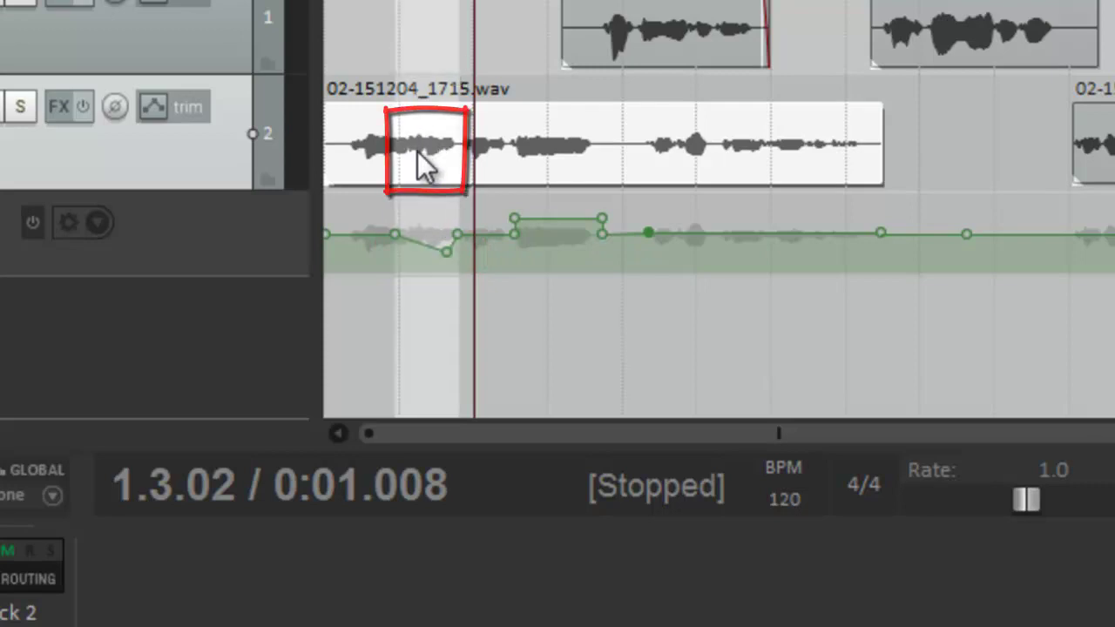
left_click(417, 160)
left_click_drag(505, 159, 612, 156)
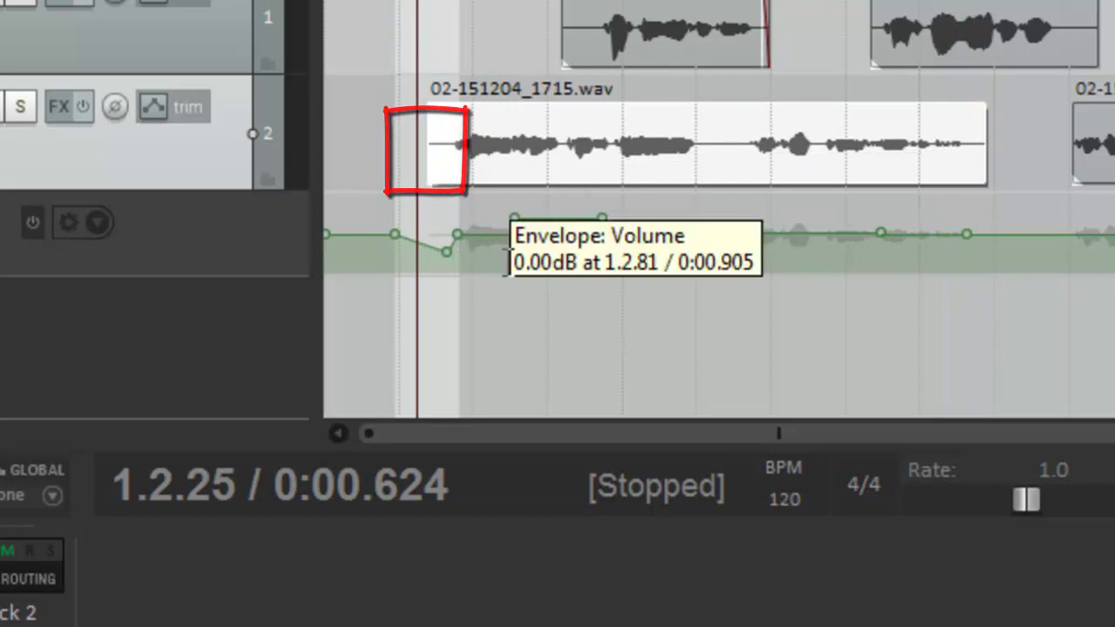
Mark a time selection over the raised section of Track 2's Volume envelope, and clear it, deselecting the clip
mouse_move(538, 217)
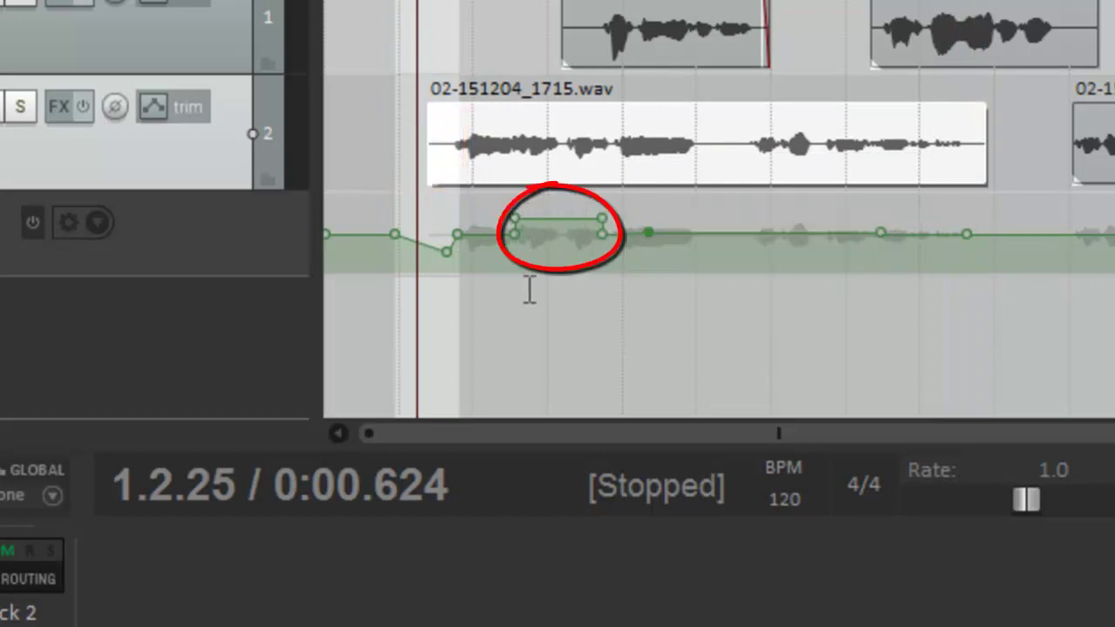
left_click_drag(516, 301, 608, 331)
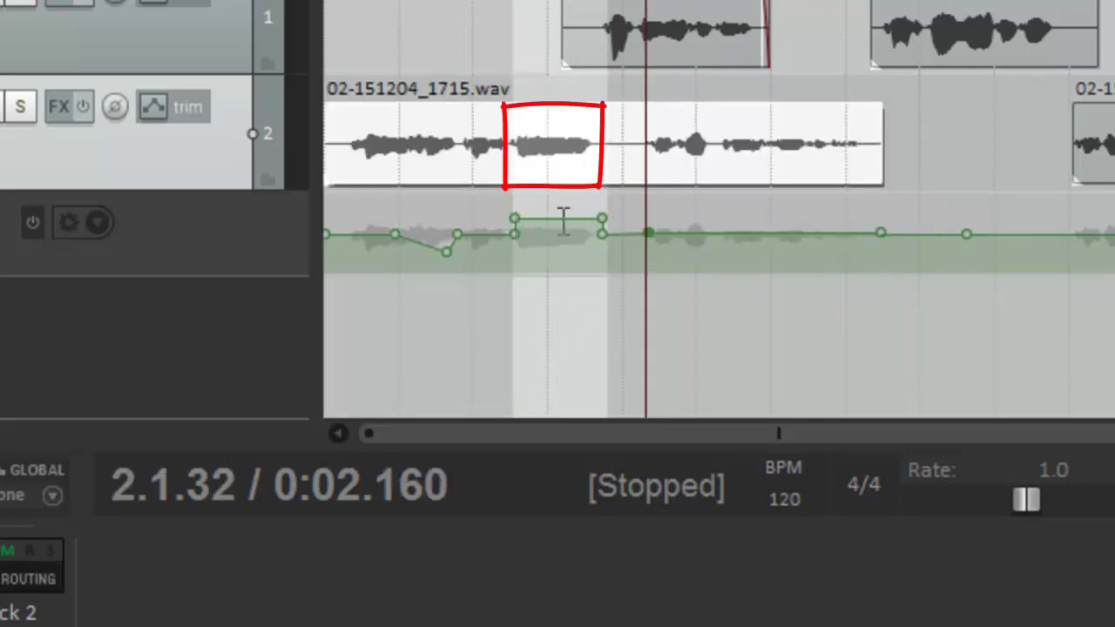
left_click(541, 331)
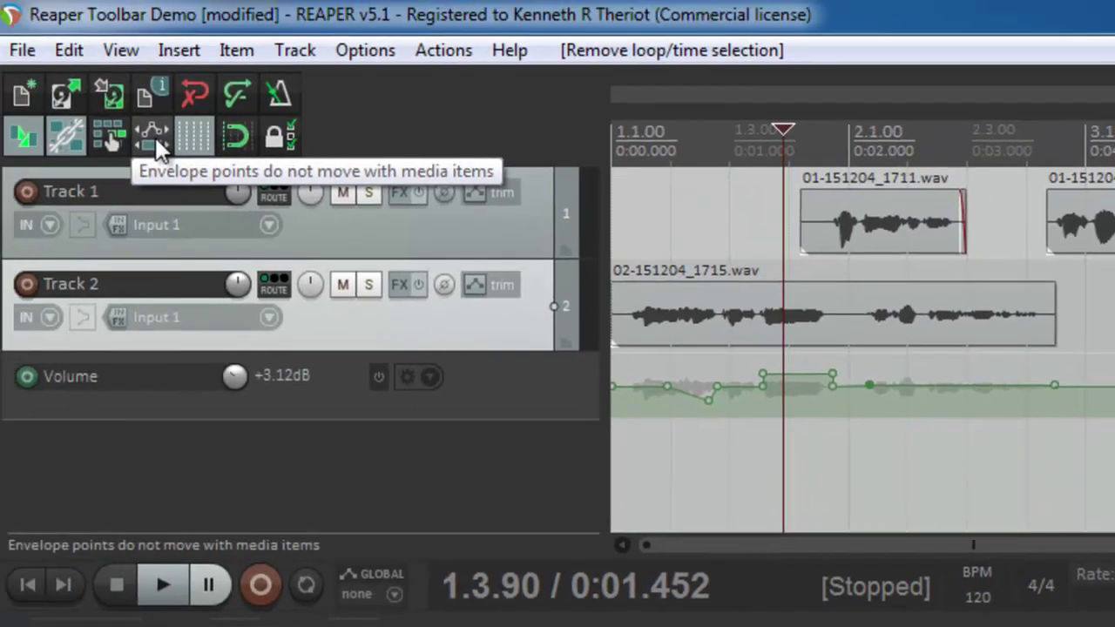
Enable moving envelope points with media items, move 02-151204_1715.wav to about 1.3.16, and return it to the timeline start
left_click(159, 144)
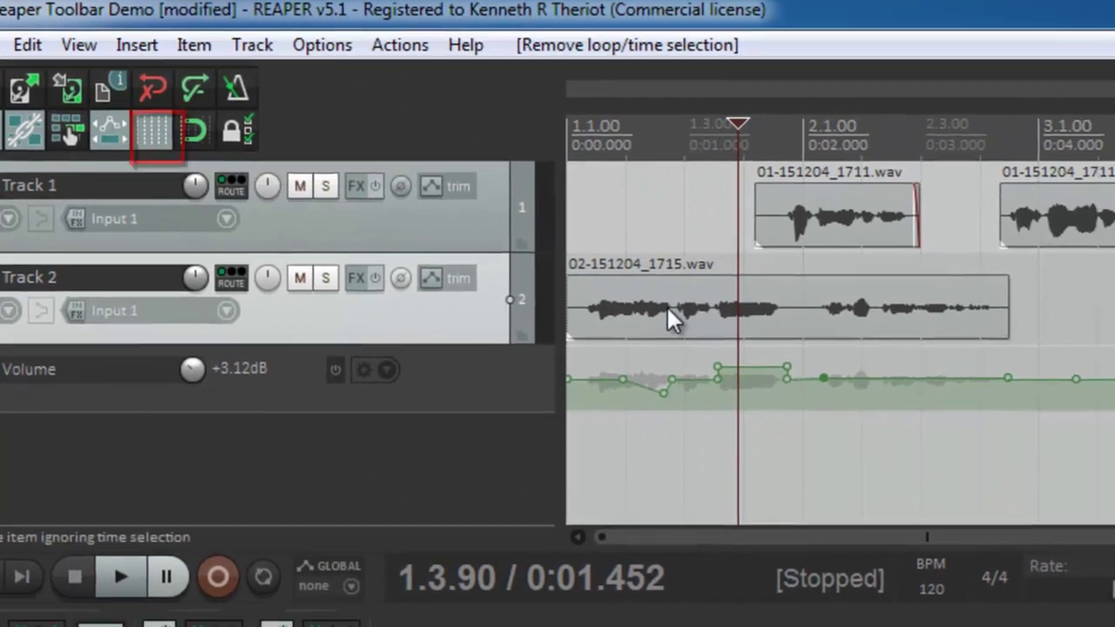
left_click_drag(727, 325, 812, 328)
left_click_drag(528, 261, 578, 269)
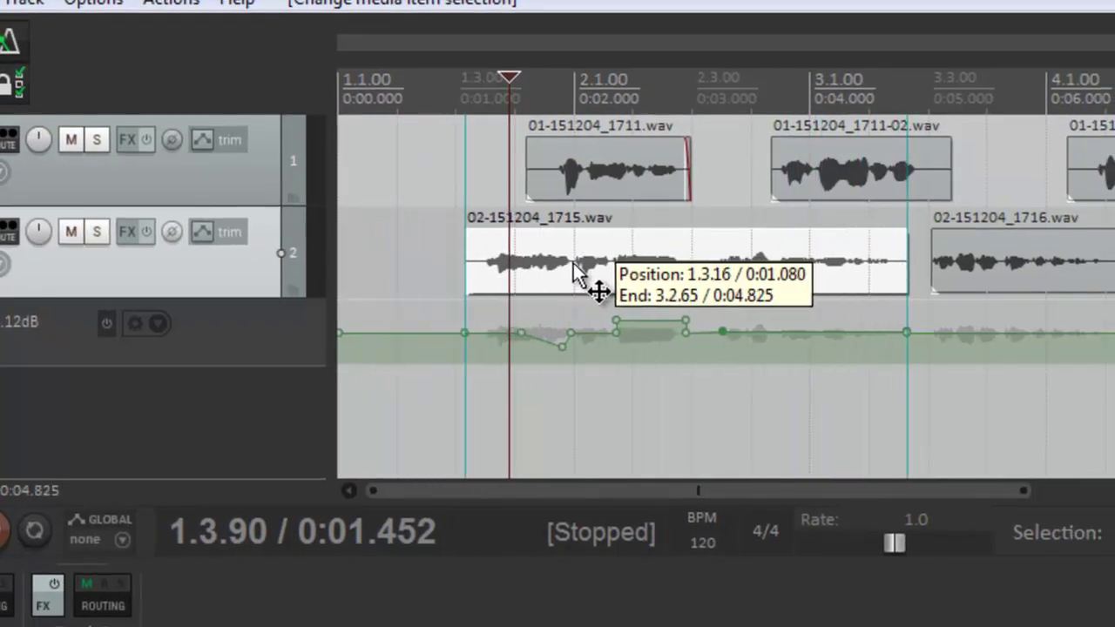
left_click_drag(769, 268, 575, 279)
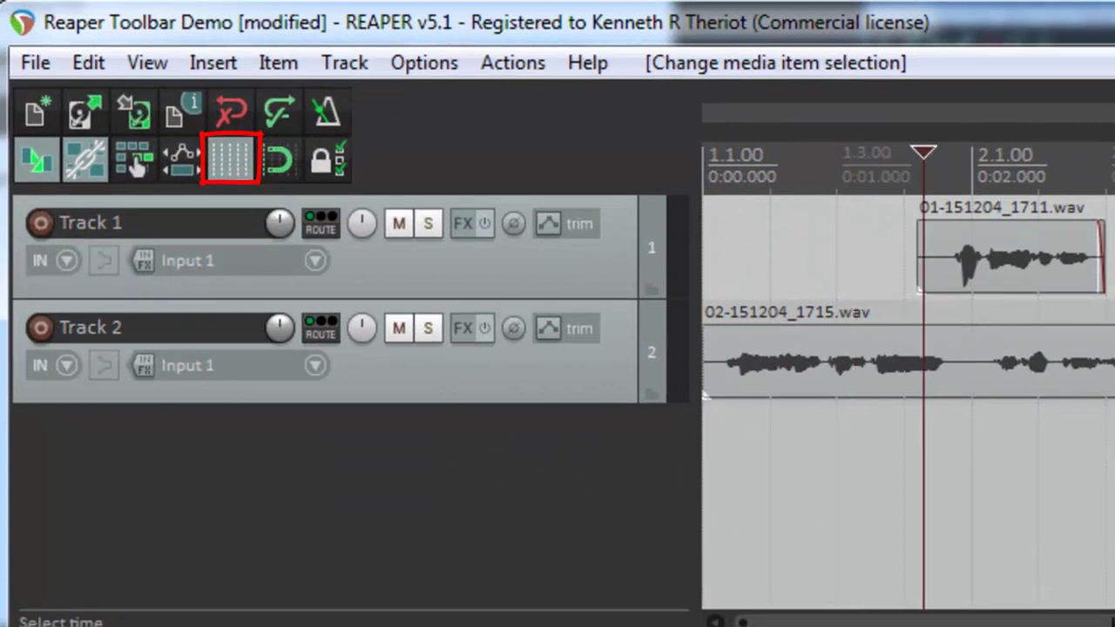
Mark short time selections on the timeline, place the edit cursor near the 1.2.00 grid line and clear the time selection
left_click_drag(836, 183, 857, 183)
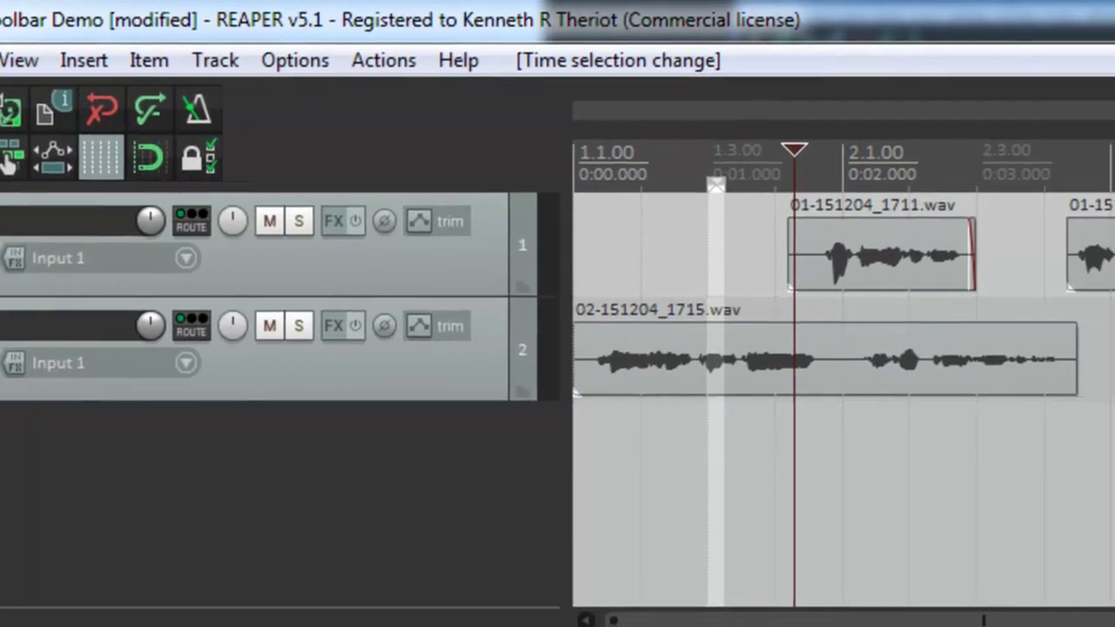
left_click_drag(759, 183, 789, 183)
left_click(595, 244)
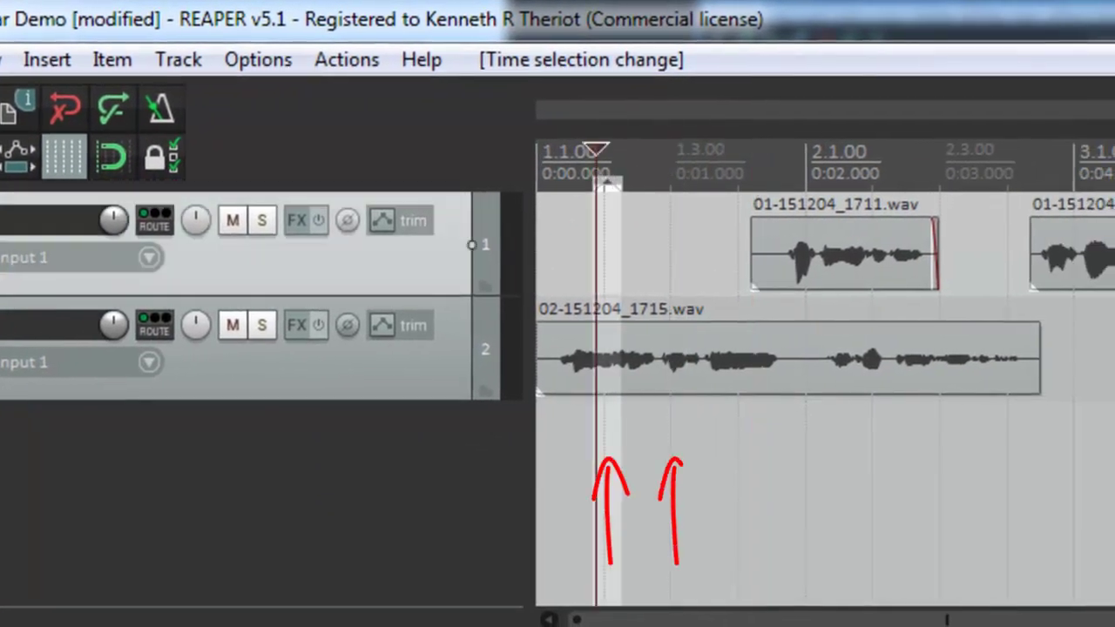
left_click(606, 244)
key("Escape")
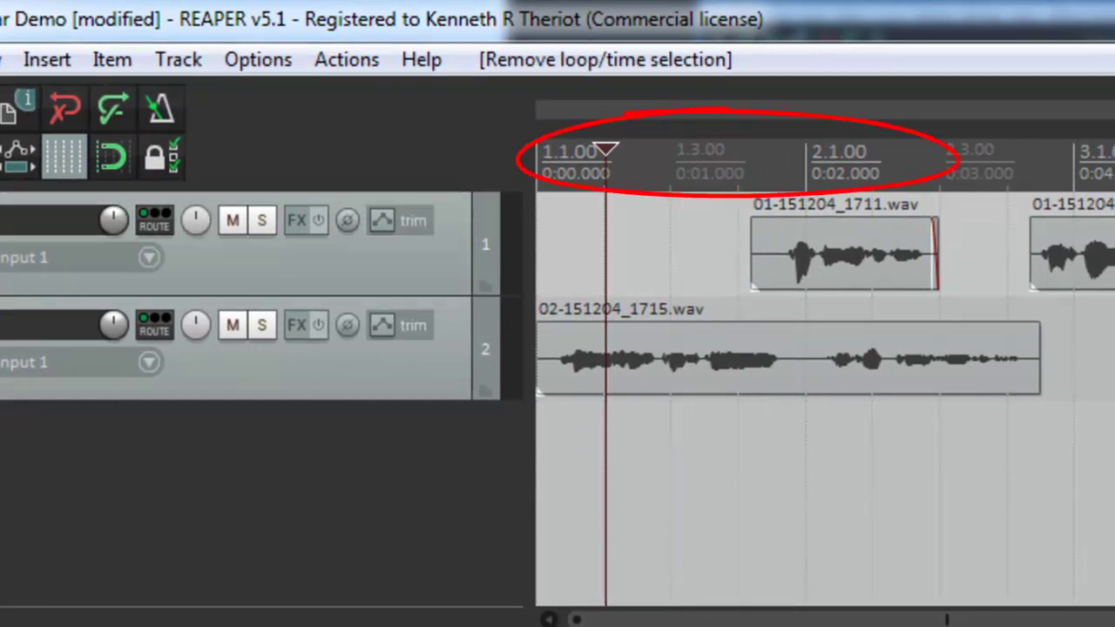
Set the timeline ruler to Measures.Beats and check the project BPM in the project settings
right_click(642, 165)
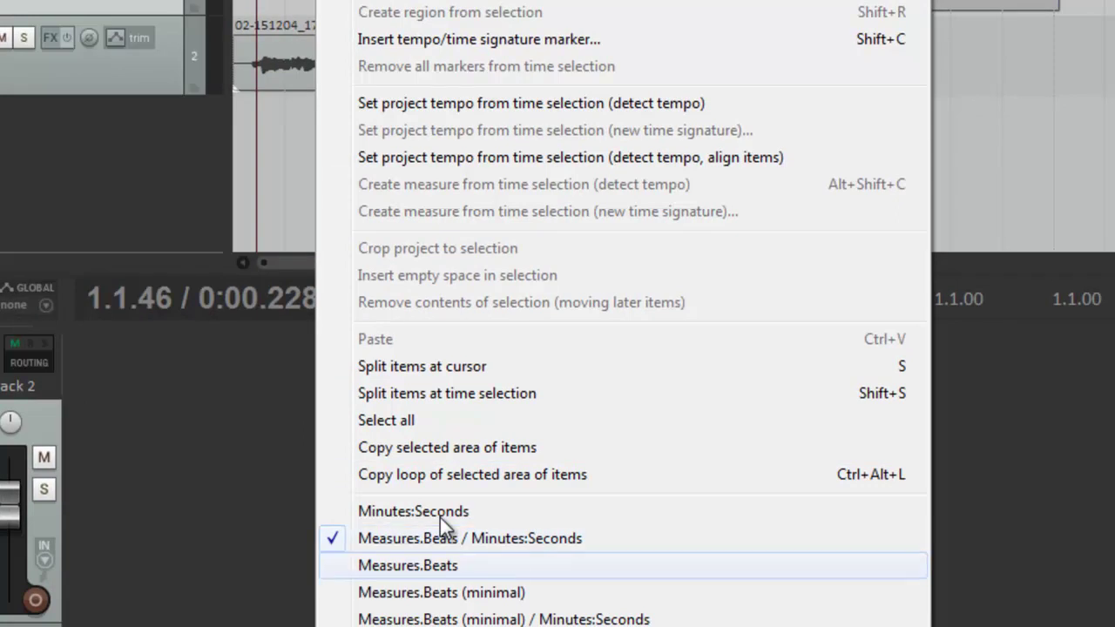
left_click(440, 565)
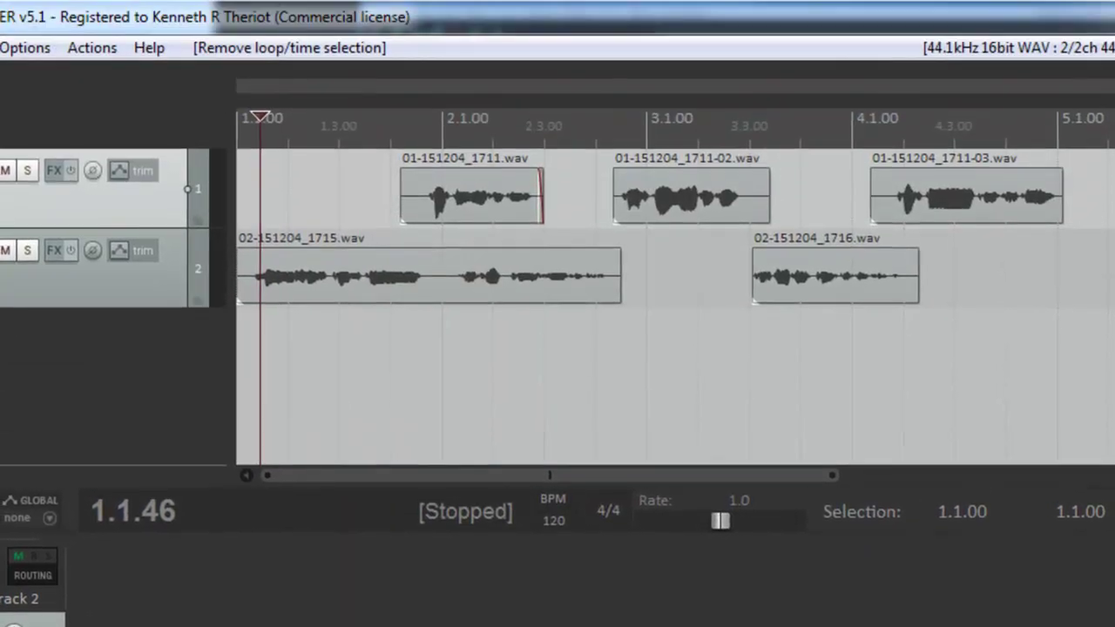
key("alt+Return")
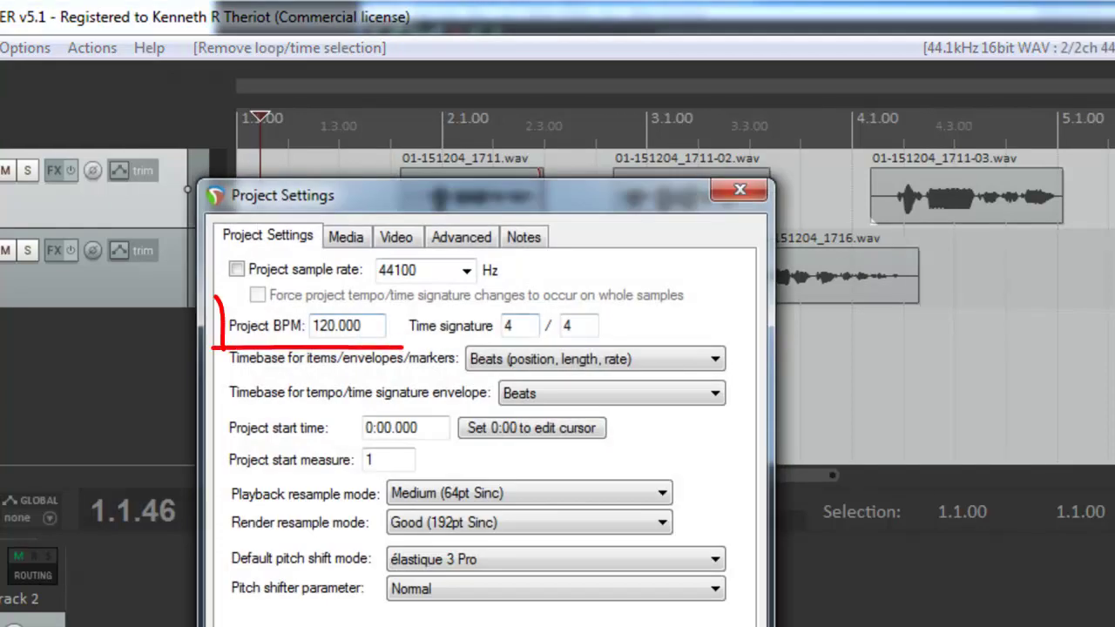
key("Escape")
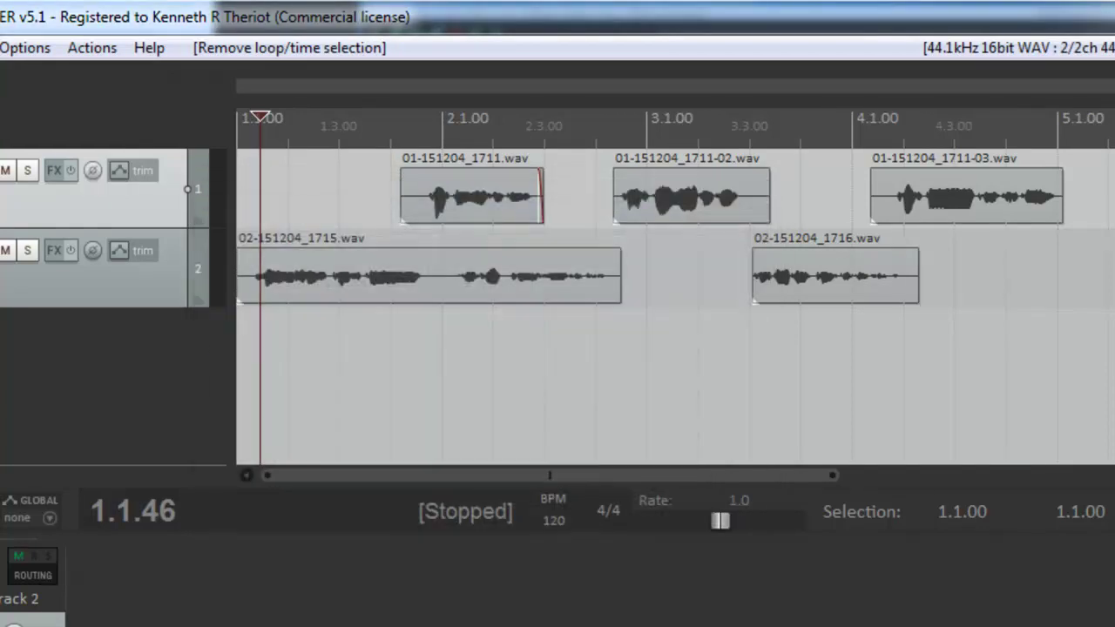
Place the edit cursor at 1.3.00 on the timeline
left_click(322, 366)
scroll(676, 305, "up", 4)
scroll(676, 305, "down", 1)
scroll(675, 305, "down", 2)
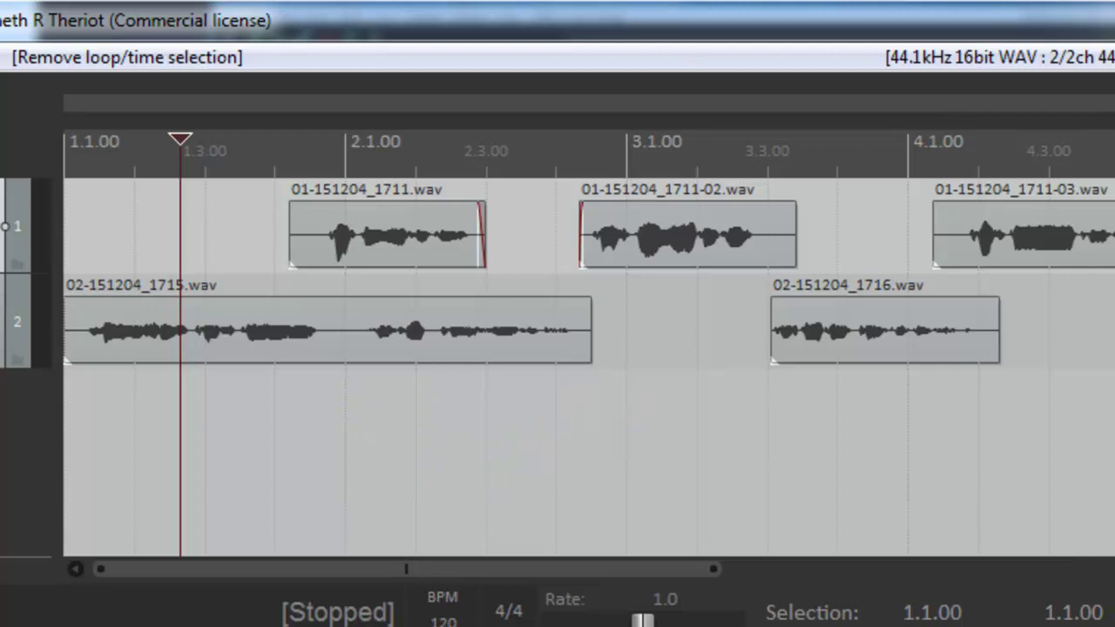
left_click(206, 150)
Move 01-151204_1711.wav earlier so it starts between 1.3.00 and 2.1.00, and shift 02-151204_1715.wav slightly later
left_click_drag(381, 228, 324, 228)
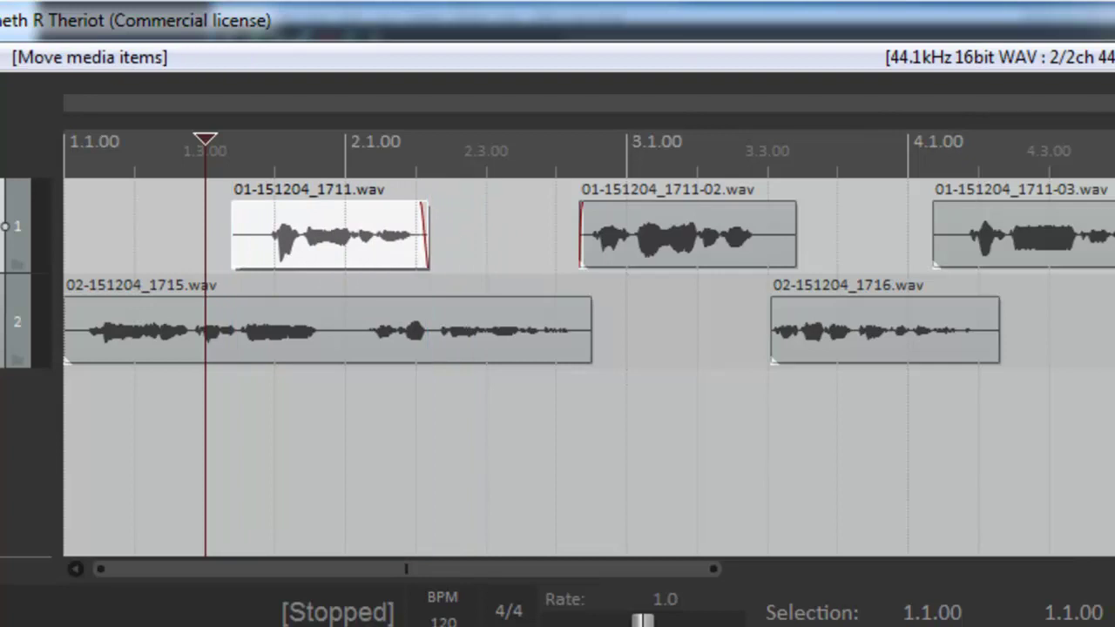
left_click_drag(313, 318, 347, 318)
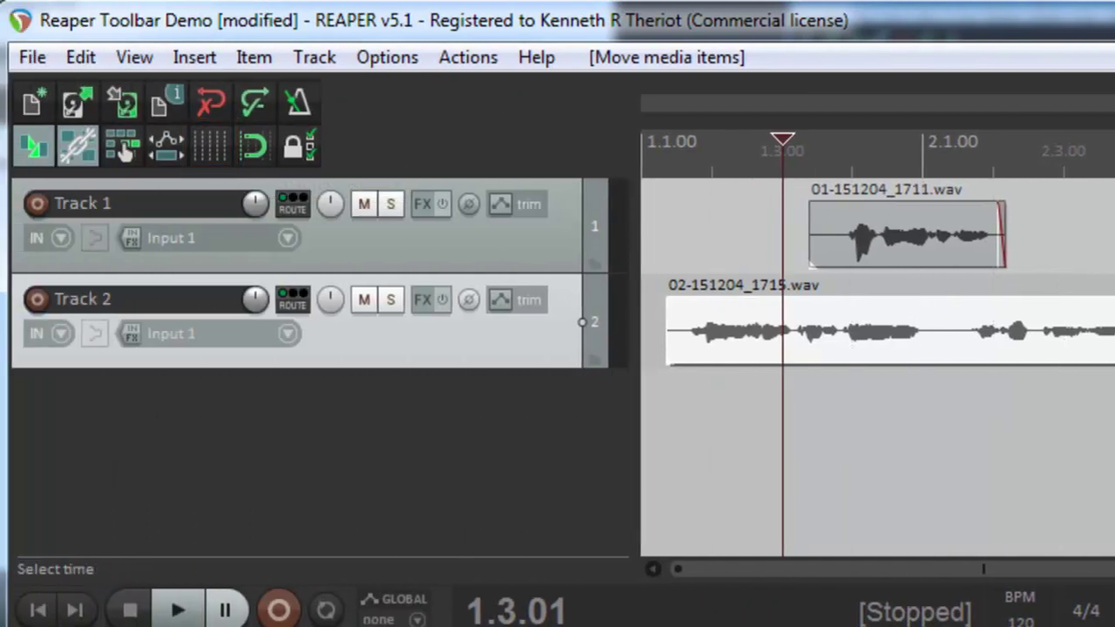
Show the grid lines and place the edit cursor freely between them, at 1.1.69
key("alt+g")
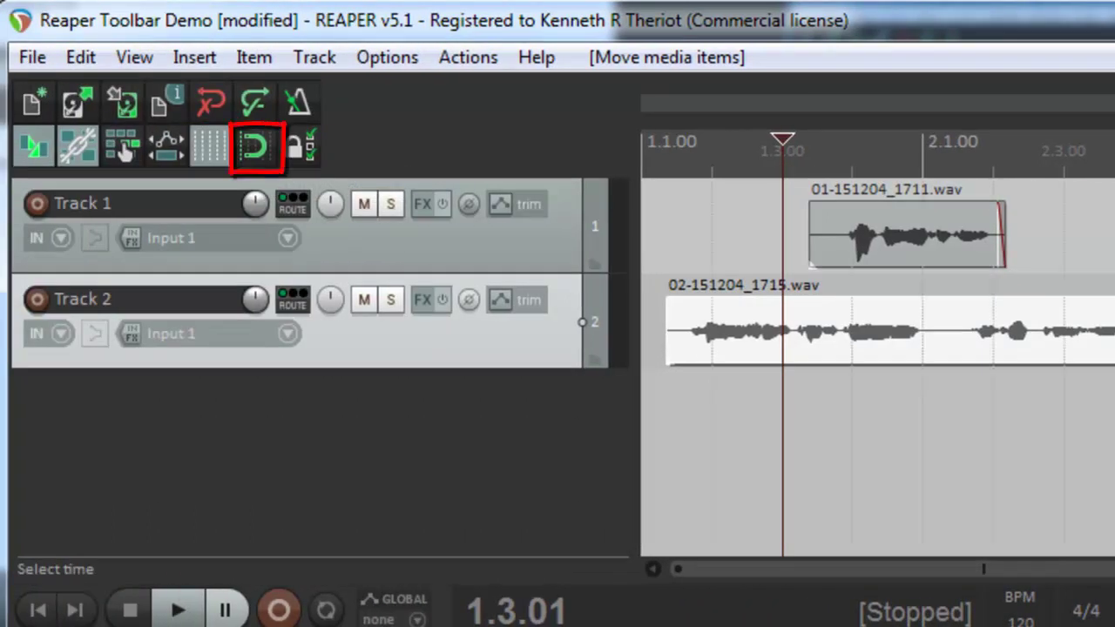
left_click(690, 236)
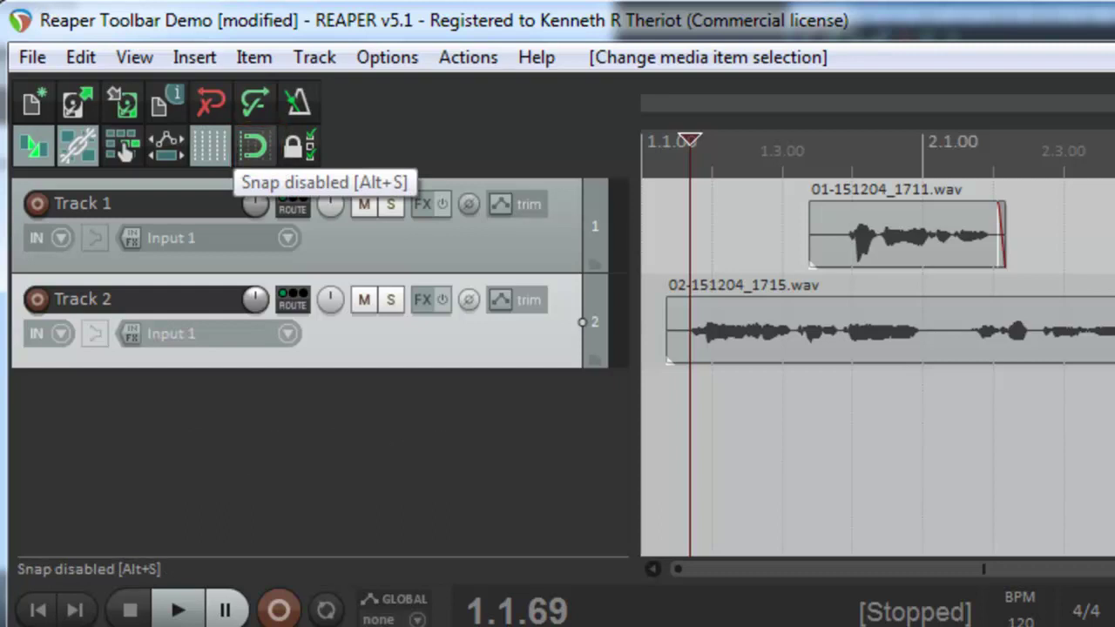
Enable snapping and place the edit cursor on the 1.2.00 and 1.3.00 grid lines, ending at 1.2.00
key("alt+s")
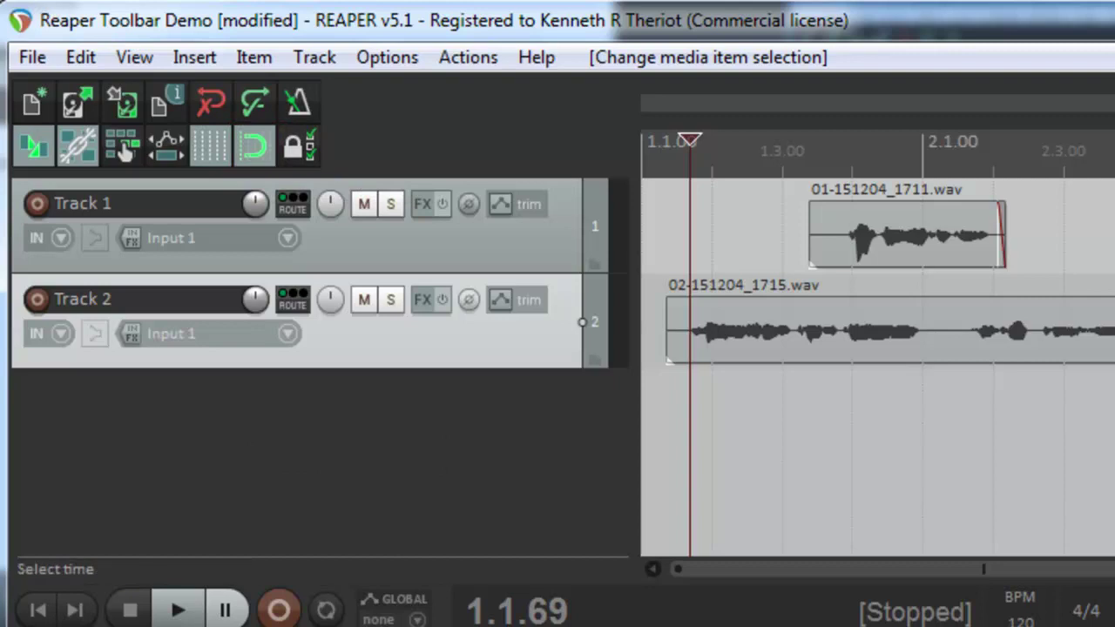
left_click(713, 505)
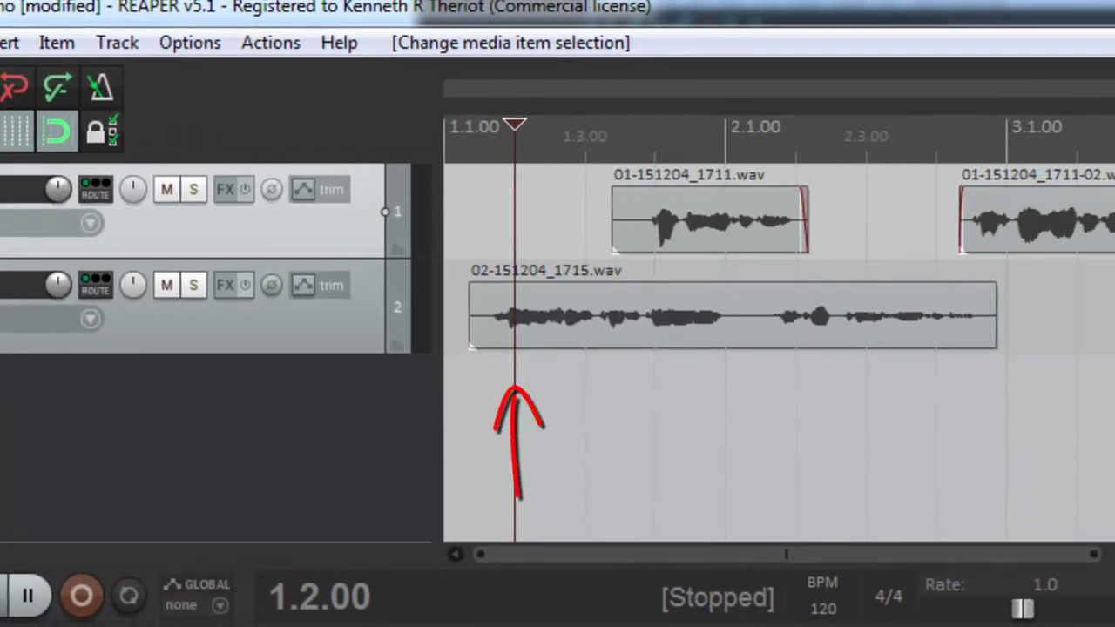
left_click(585, 436)
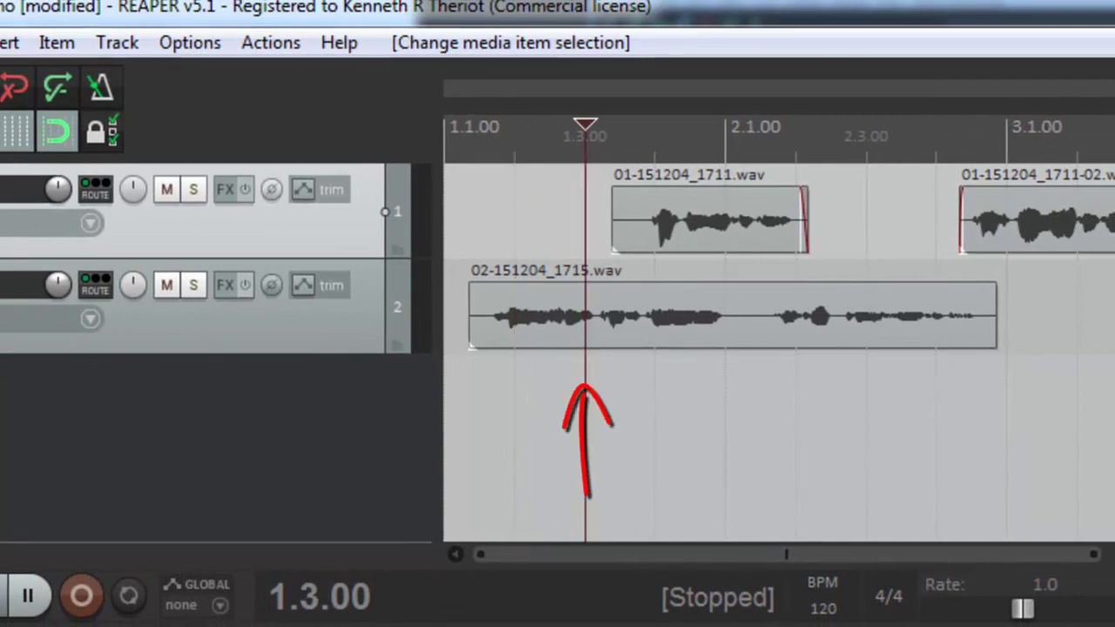
left_click(546, 373)
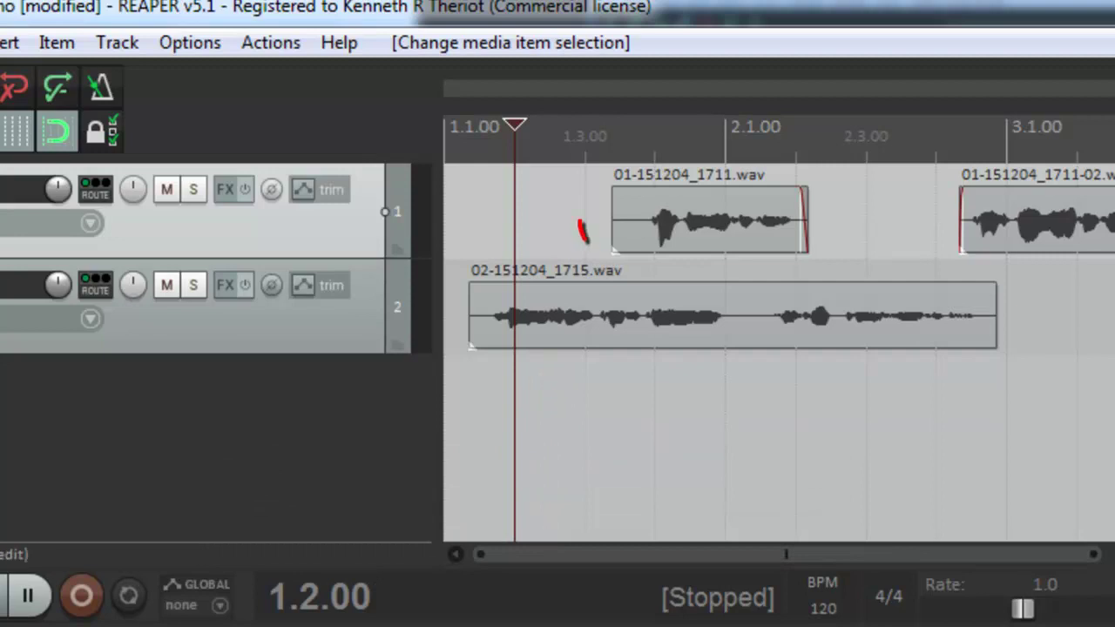
Snap 01-151204_1711.wav to the 1.3.00 grid line and try trimming its start edge
left_click_drag(751, 205, 658, 209)
left_click_drag(587, 209, 617, 210)
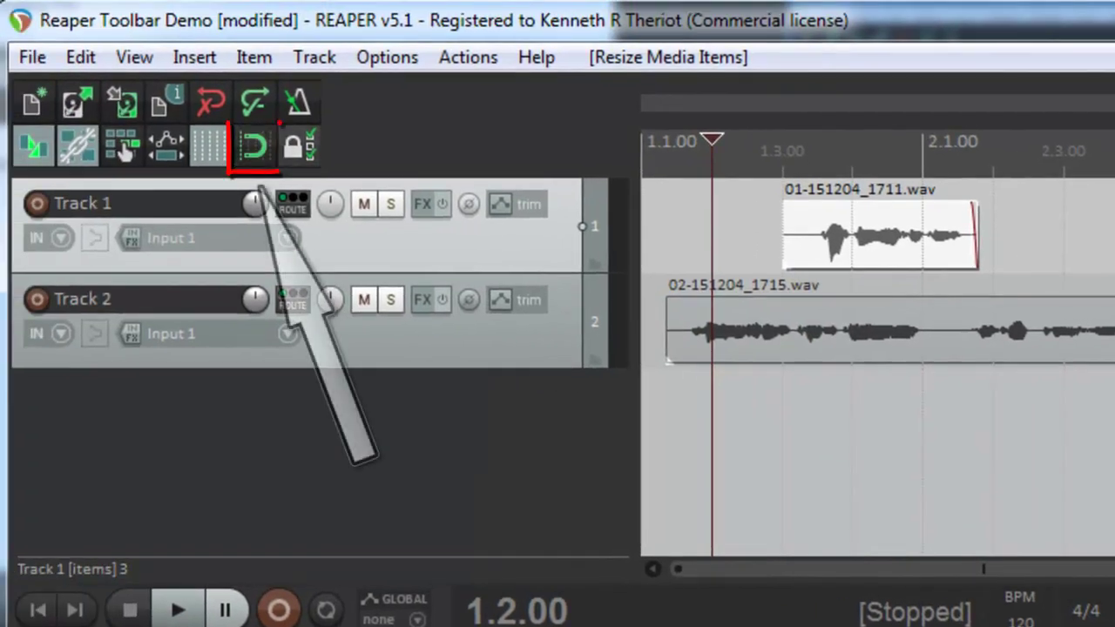
With snapping off, trim the start of 01-151204_1711.wav slightly inward between grid lines and extend it back to 1.3.00
left_click_drag(783, 228, 806, 228)
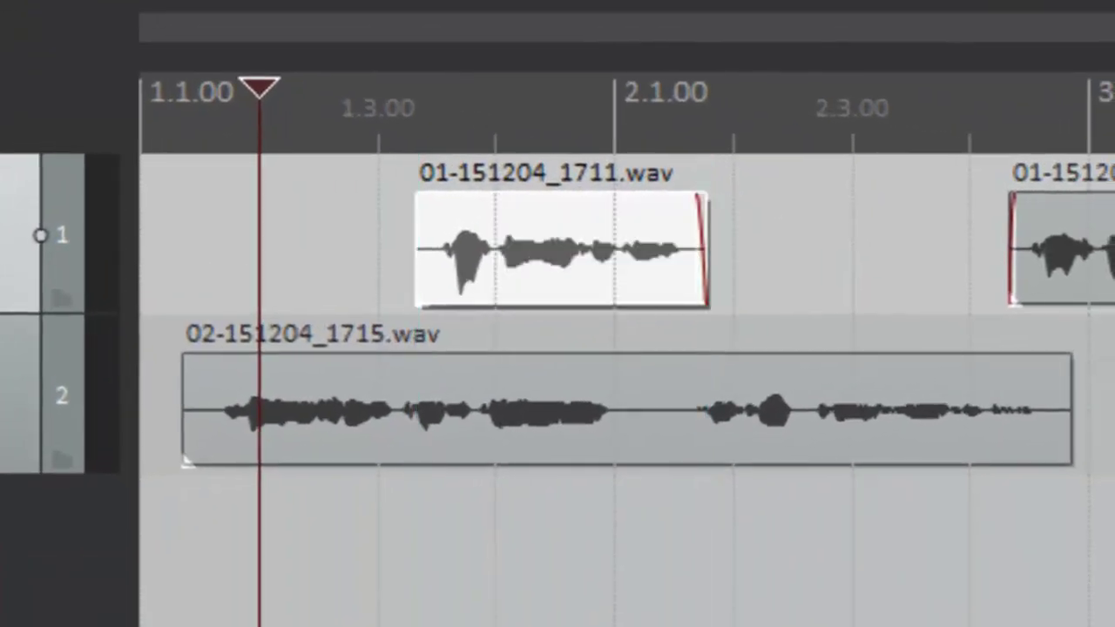
left_click_drag(416, 248, 378, 248)
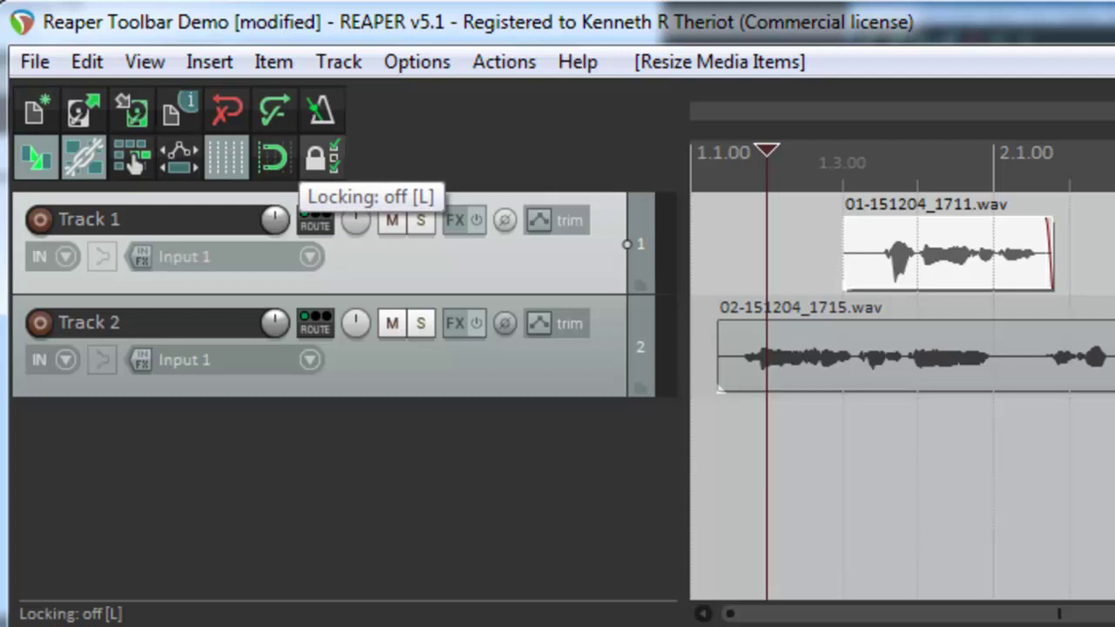
Review the available options in the Lock Settings and close them, deselecting 01-151204_1711.wav
right_click(321, 159)
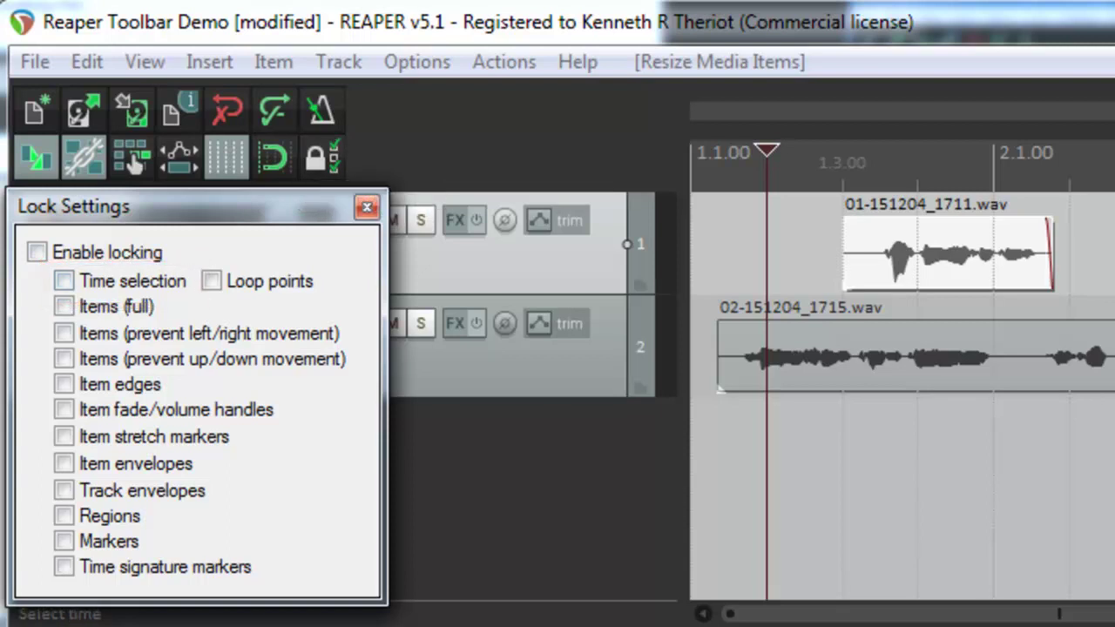
left_click(887, 453)
left_click(366, 207)
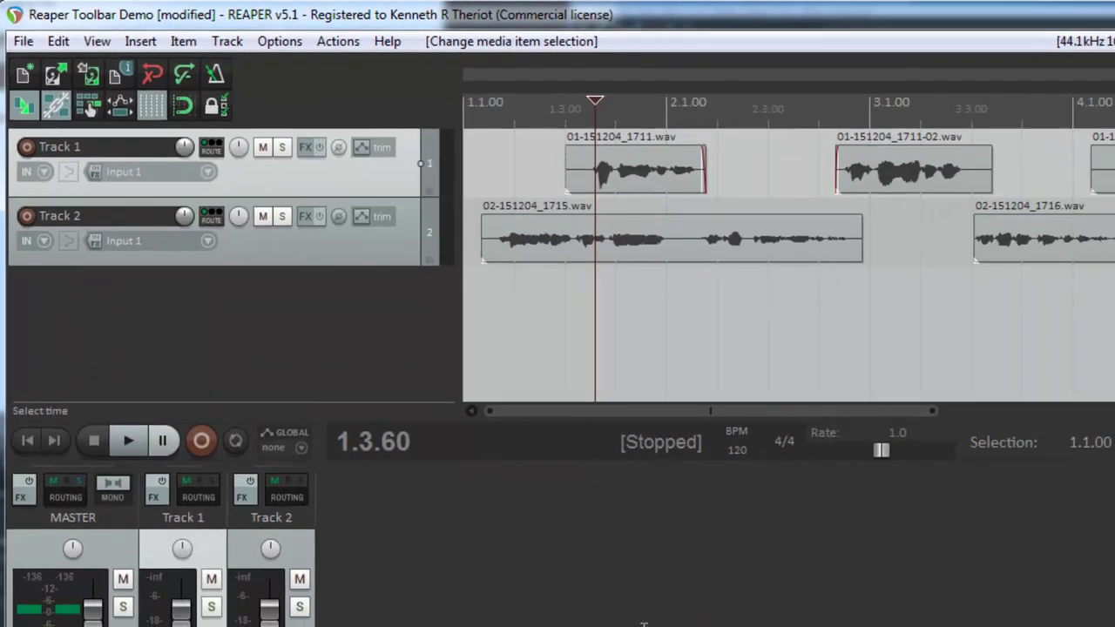
Make a free time selection starting at 2.1.12, and replace it with snapped ones from 3.1.00 to 4.1.00 and finally 1.2.00 to 2.2.00
left_click_drag(761, 131, 928, 130)
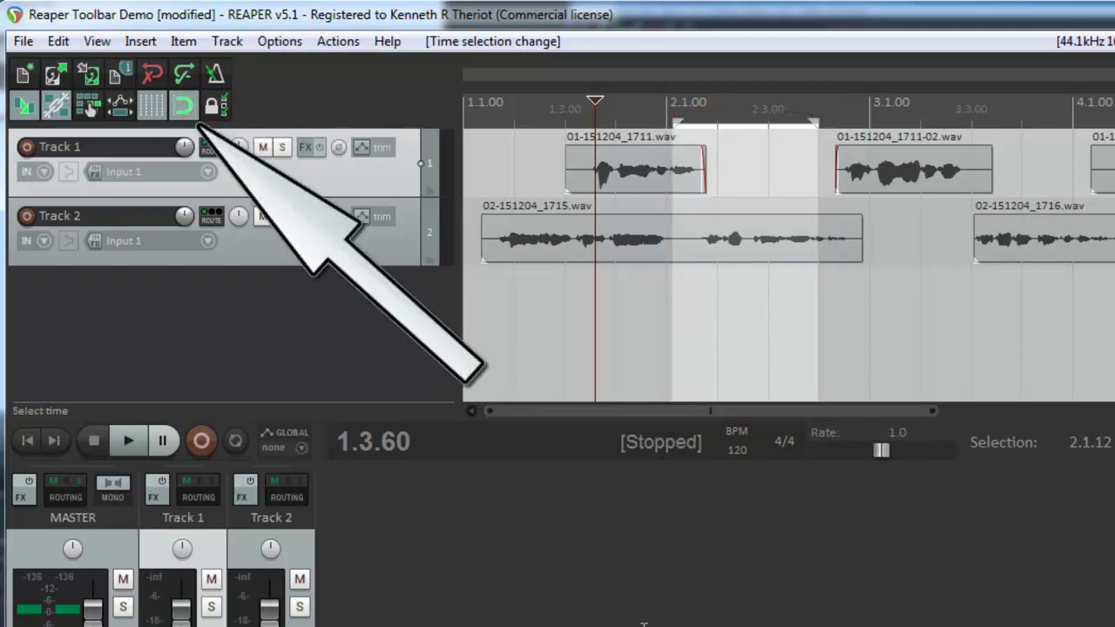
left_click_drag(870, 314, 1072, 314)
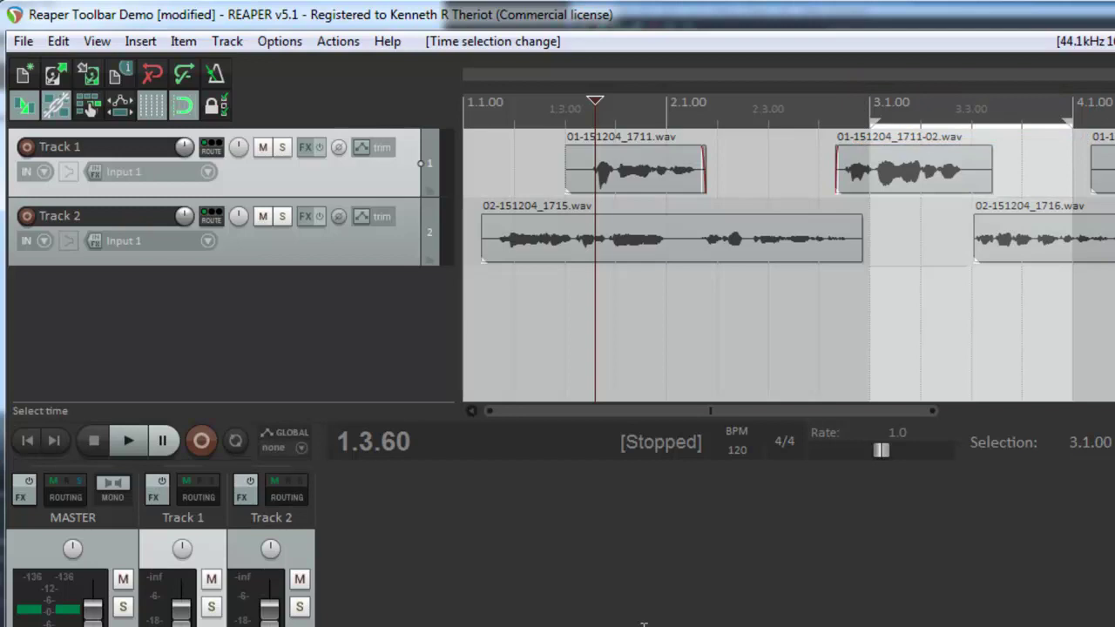
left_click_drag(515, 122, 717, 122)
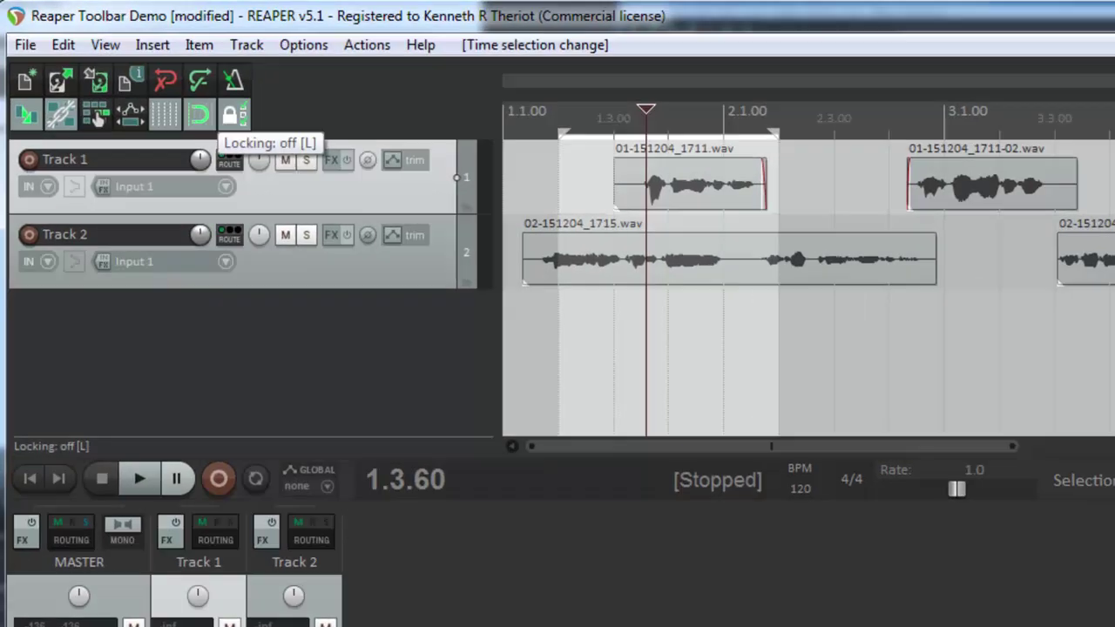
In the Lock Settings, choose Time selection as the element to lock and enable locking
right_click(211, 105)
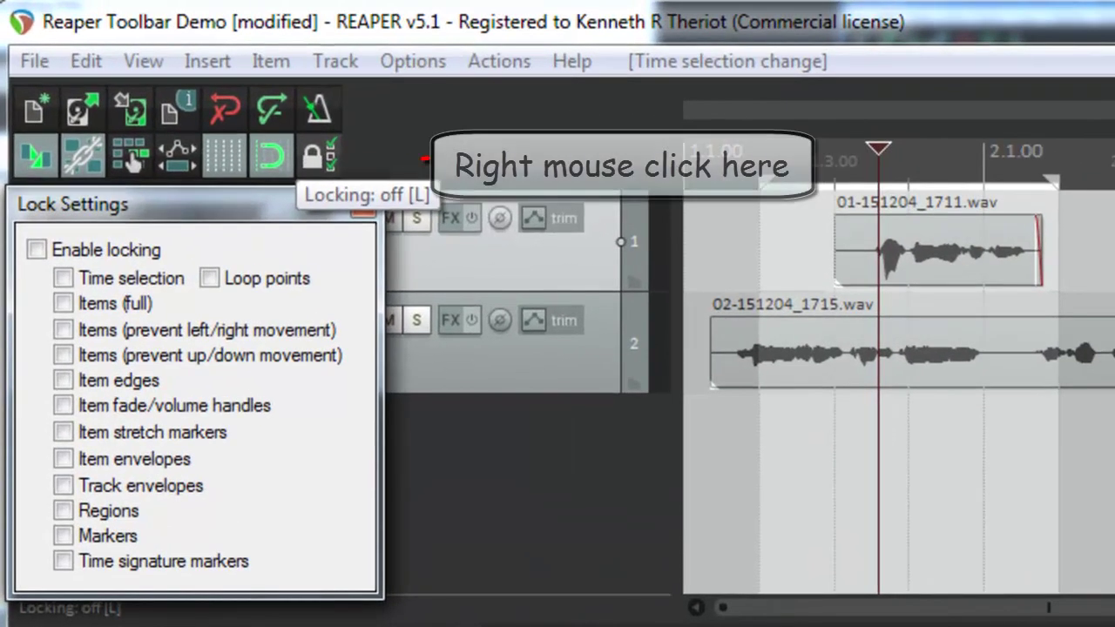
left_click(61, 268)
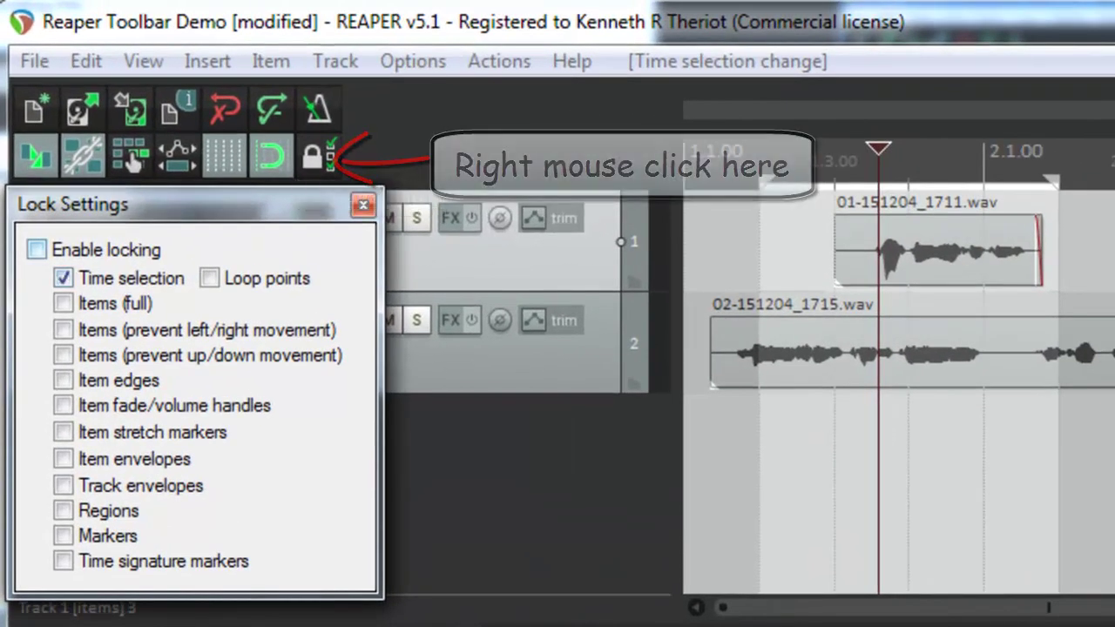
left_click(37, 249)
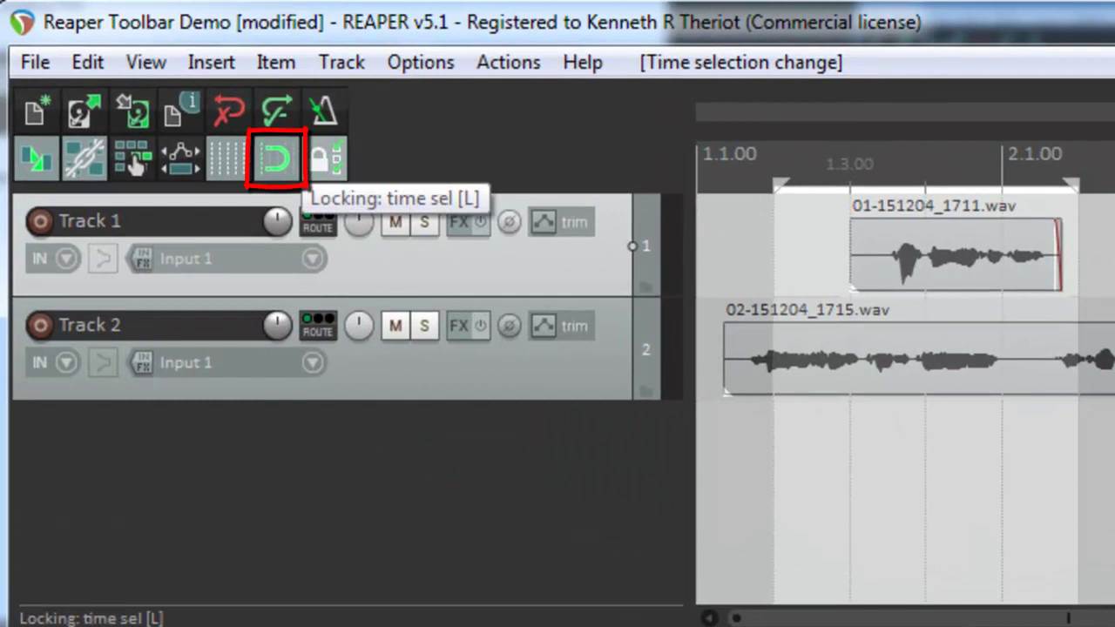
Clear the Time selection lock and disable locking in the Lock Settings, closing the settings
right_click(324, 158)
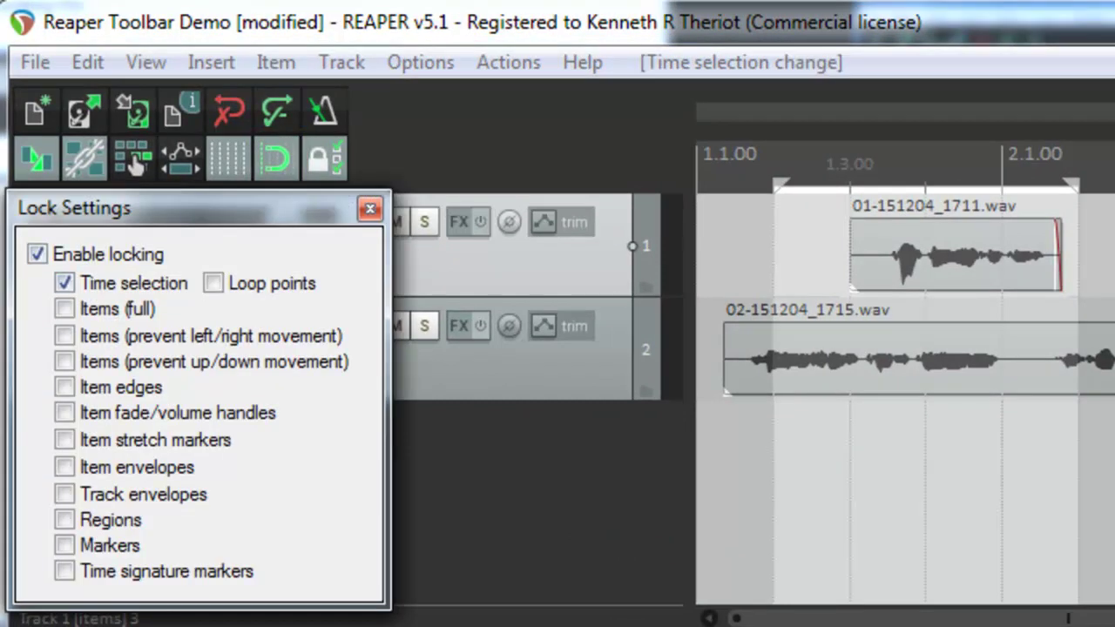
left_click(64, 283)
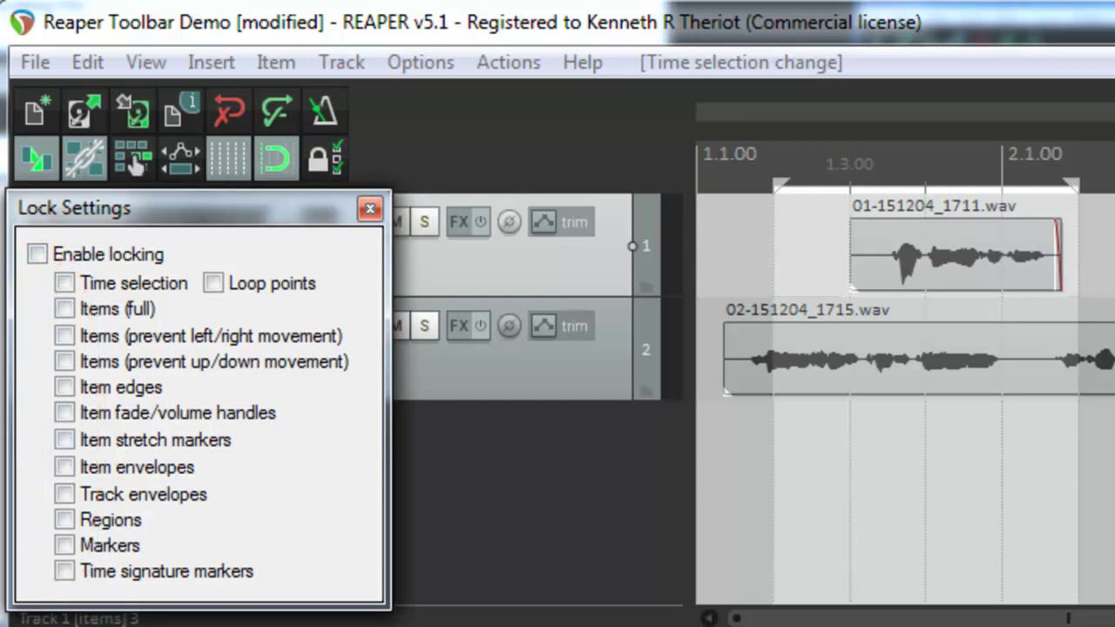
key("Escape")
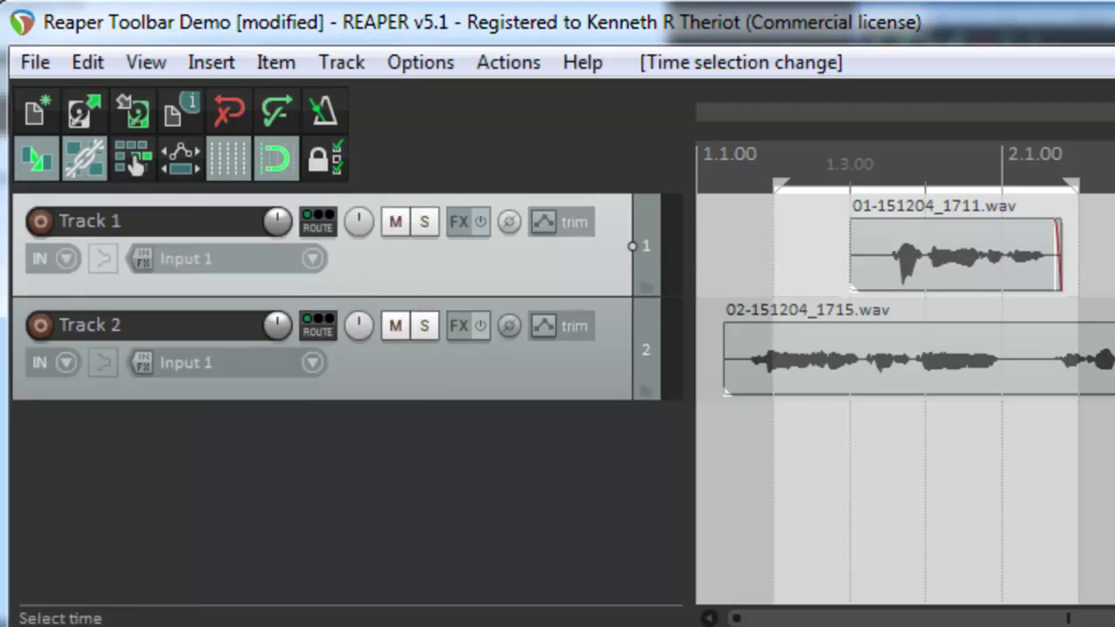